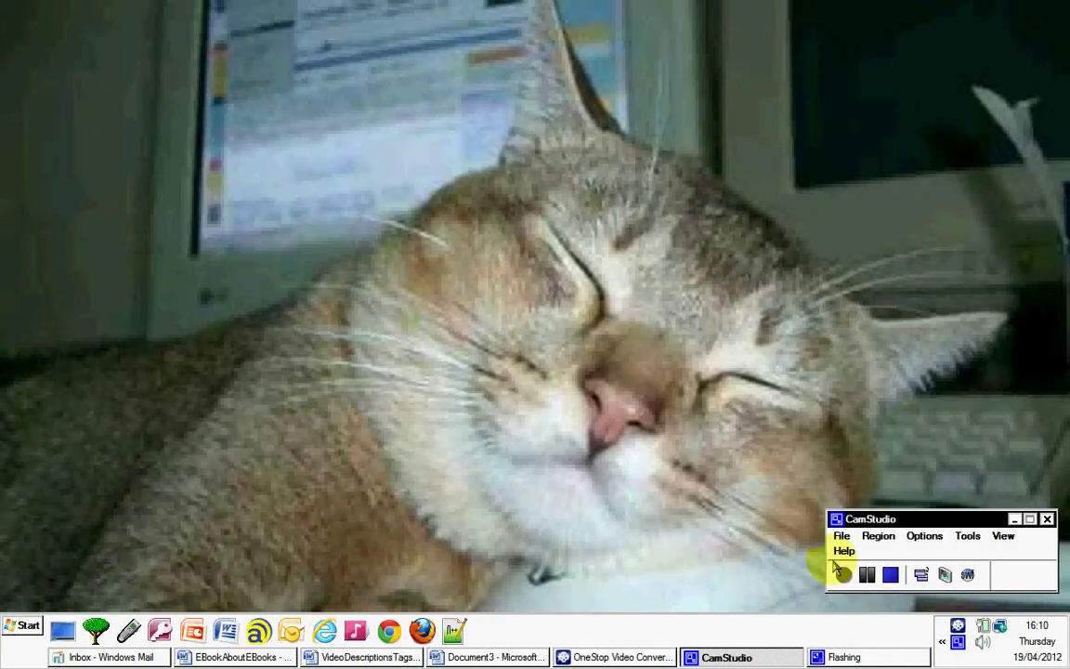
# Step: Minimise the CamStudio screen recorder window
pyautogui.click(1015, 519)
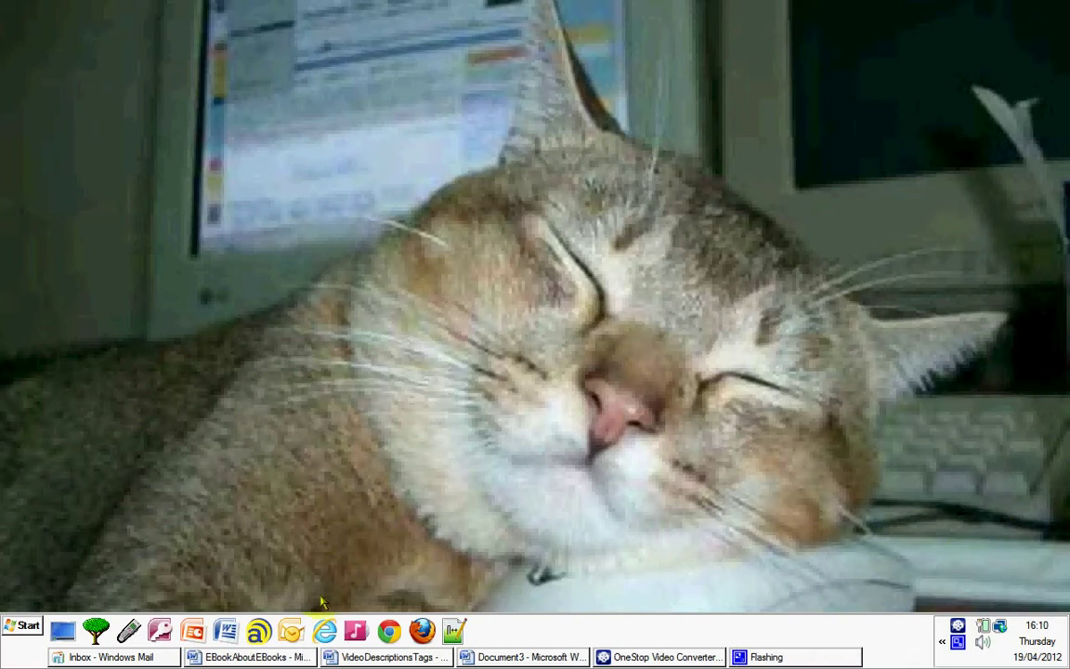
# Step: Bring EBookAboutEBooks forward, check Introduction on page 4, then return to the page 3 contents
pyautogui.click(258, 657)
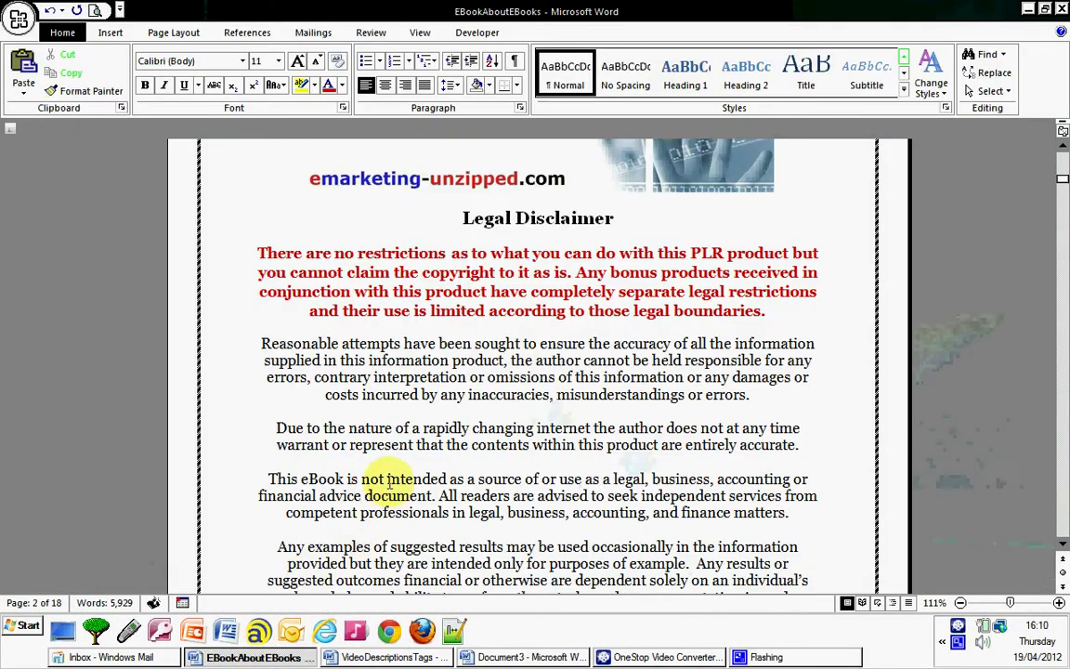
pyautogui.scroll(9, 389, 478)
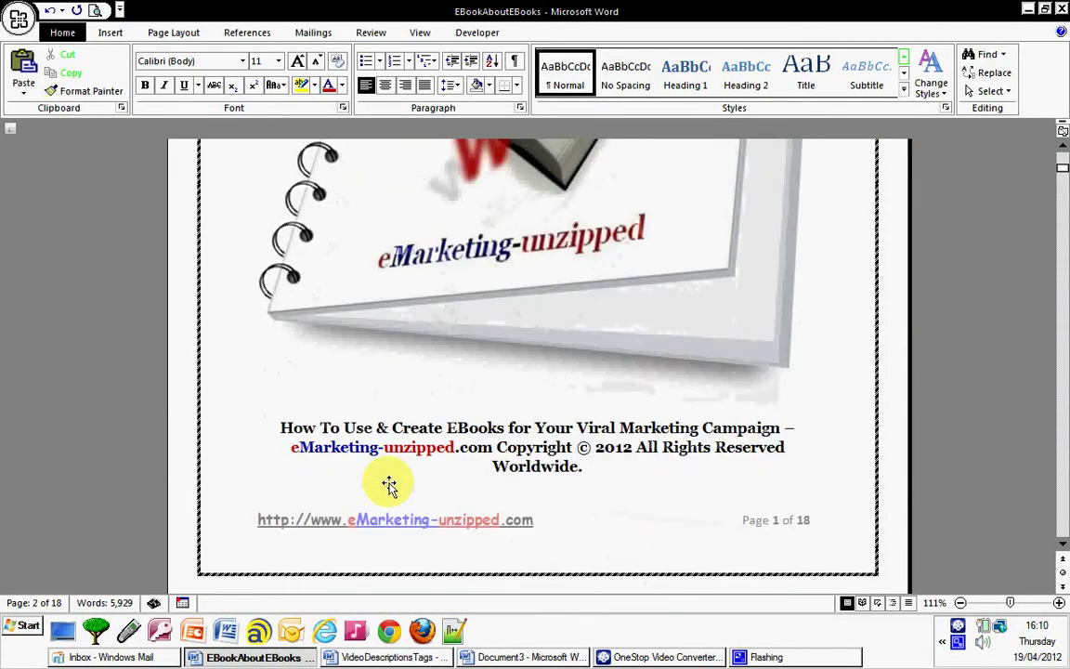
pyautogui.scroll(-8, 388, 478)
pyautogui.scroll(-15, 389, 483)
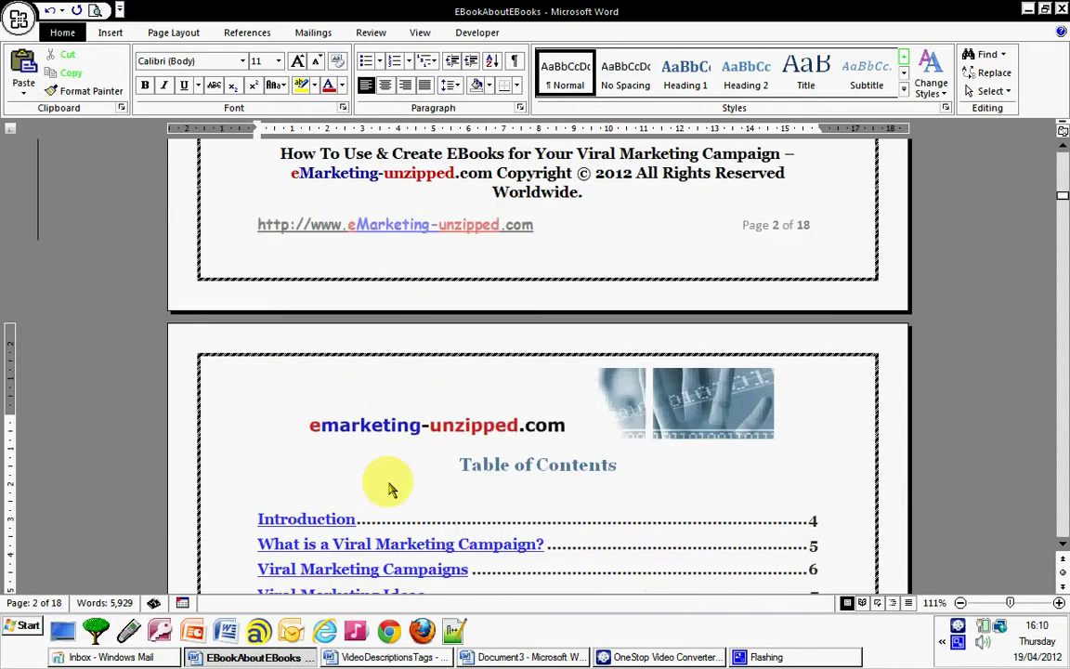
pyautogui.scroll(-3, 388, 490)
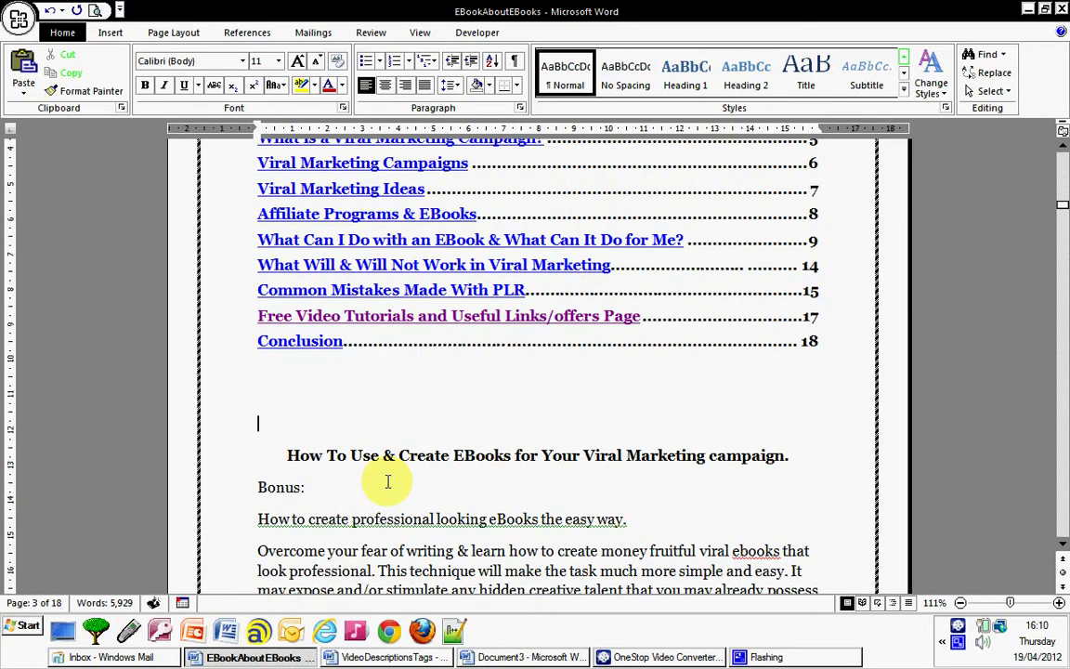
pyautogui.scroll(2, 388, 482)
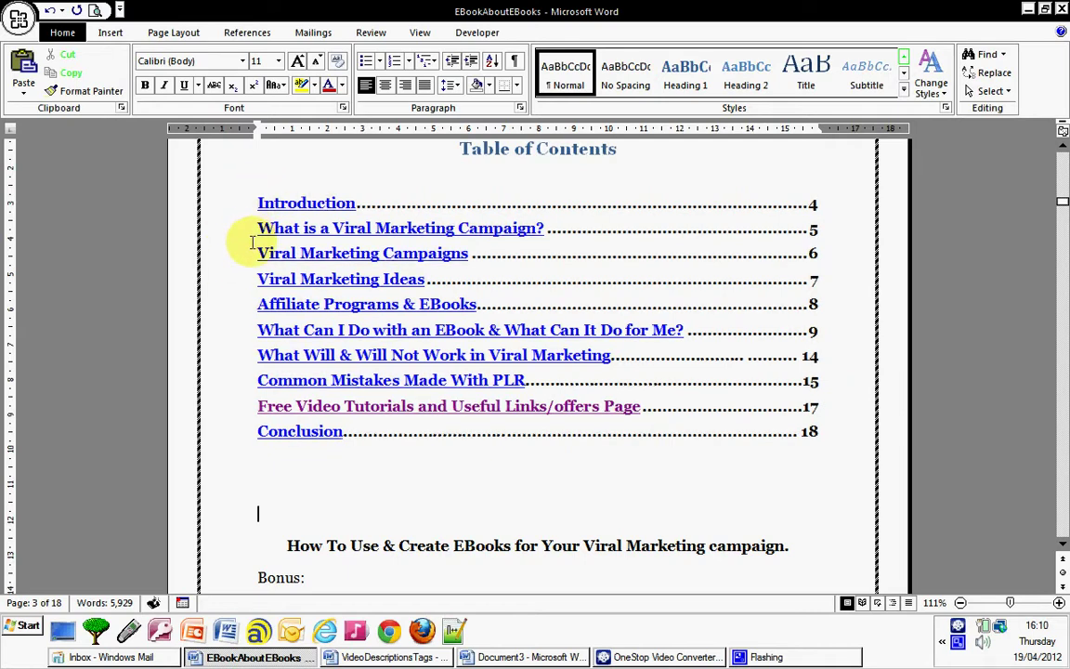
pyautogui.scroll(-8, 258, 239)
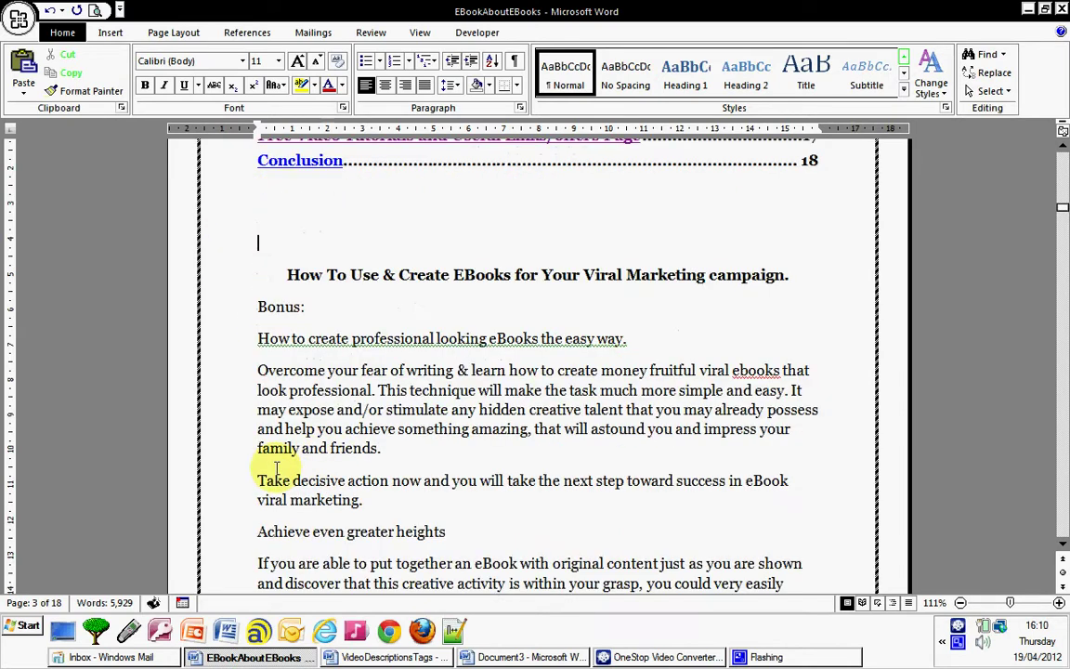
pyautogui.scroll(-10, 251, 465)
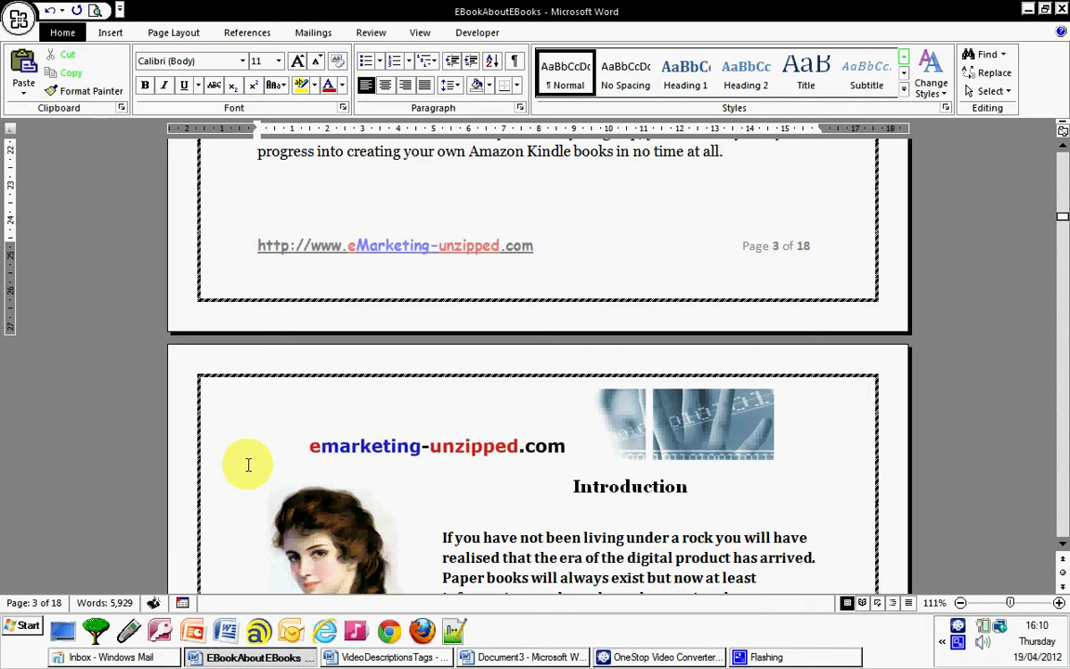
pyautogui.scroll(18, 248, 465)
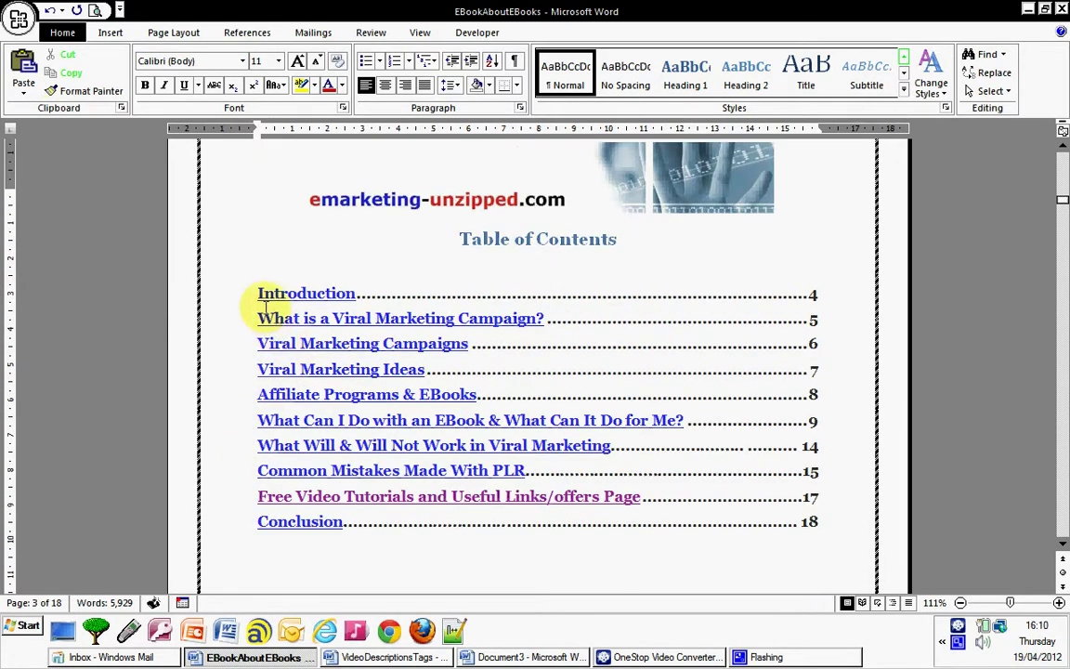
# Step: Prefix Introduction with '1.' in the contents list and on its page 4 heading
pyautogui.click(259, 293)
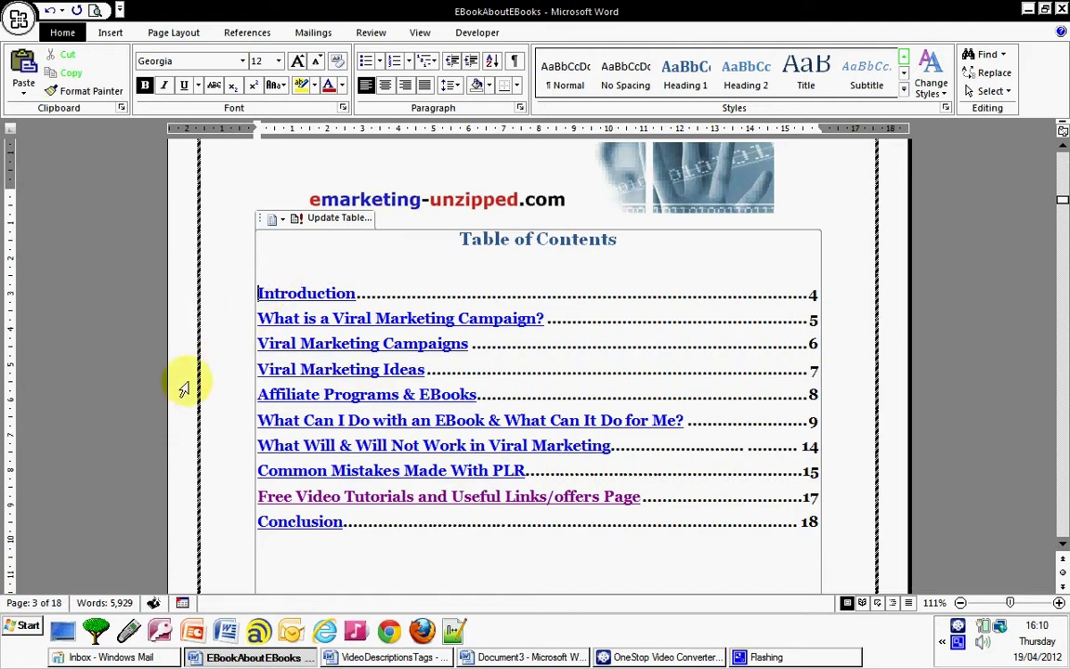
pyautogui.write('1')
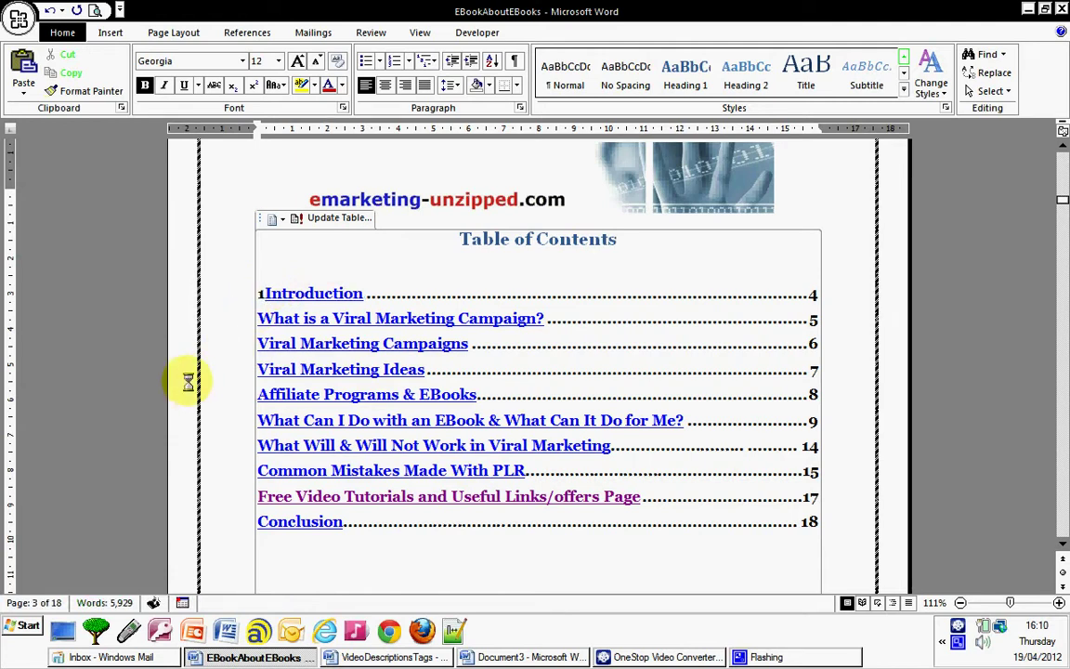
pyautogui.write('.')
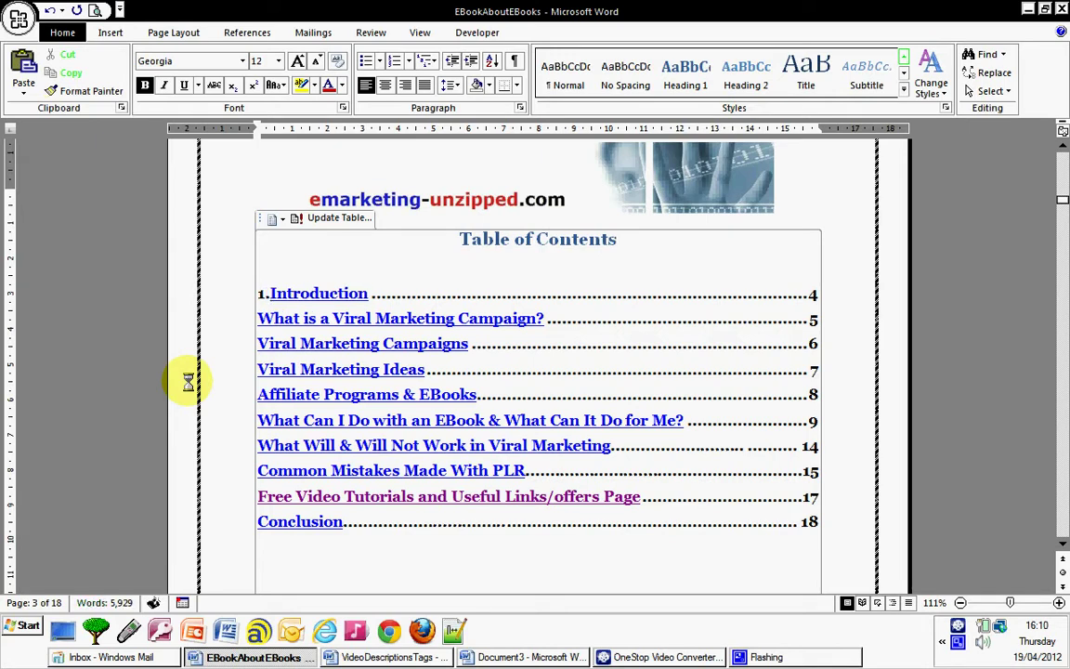
pyautogui.scroll(-15, 187, 381)
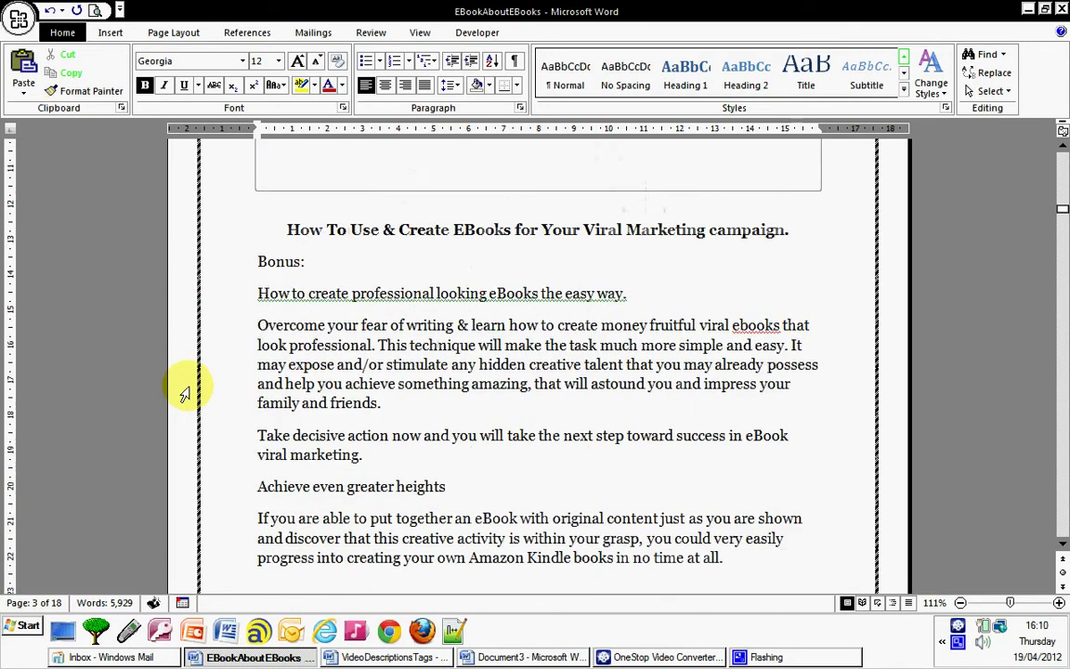
pyautogui.scroll(-2, 186, 390)
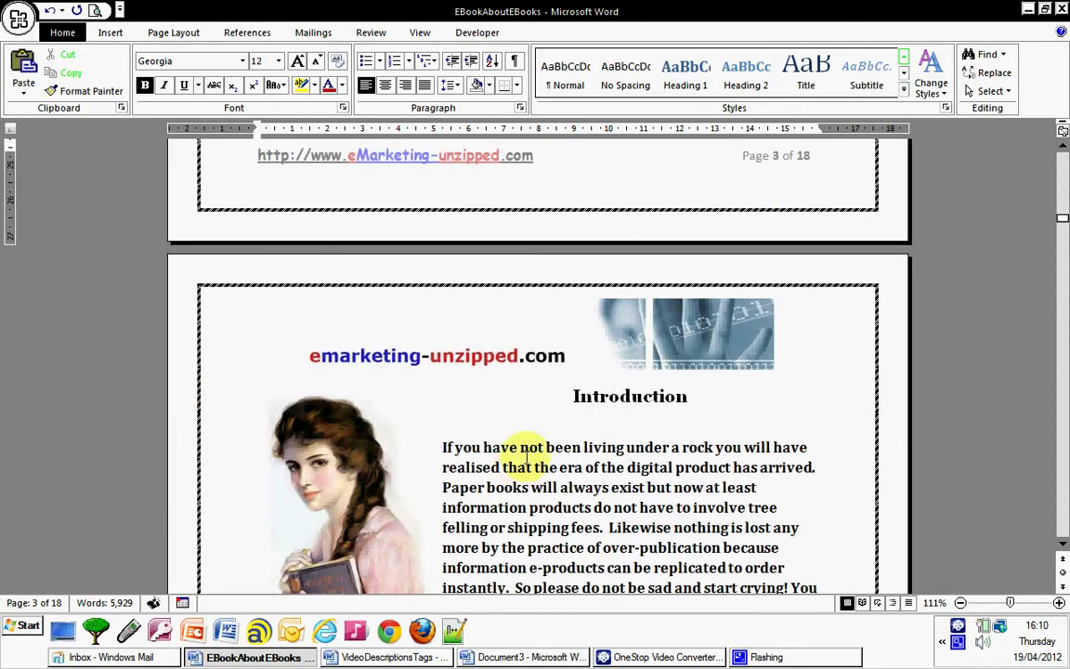
pyautogui.click(572, 395)
pyautogui.write('1')
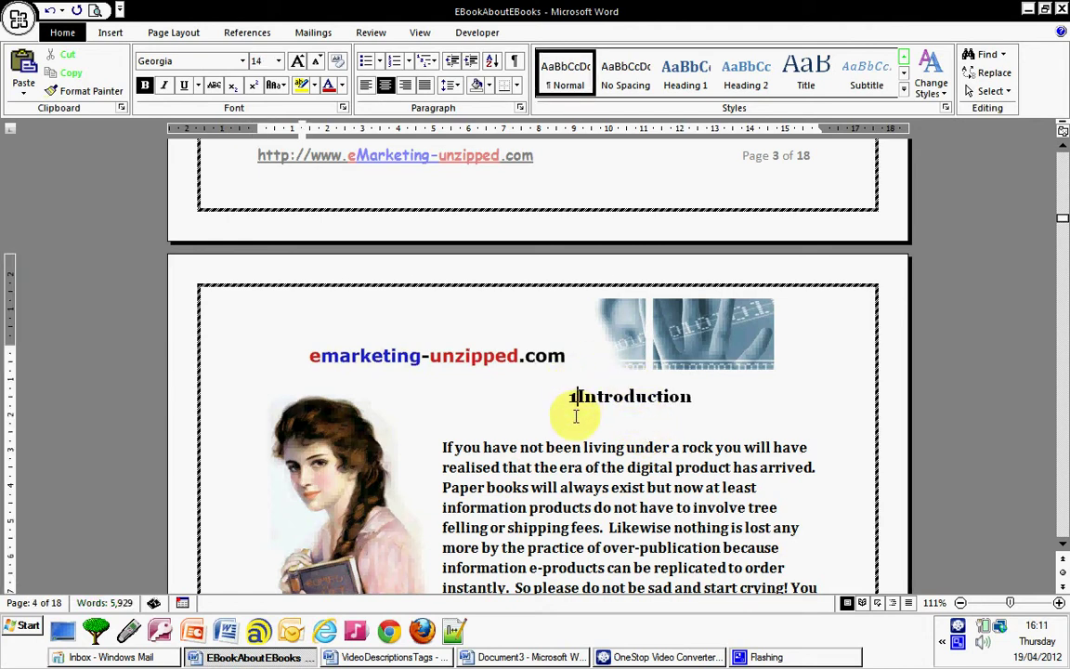
pyautogui.write(',')
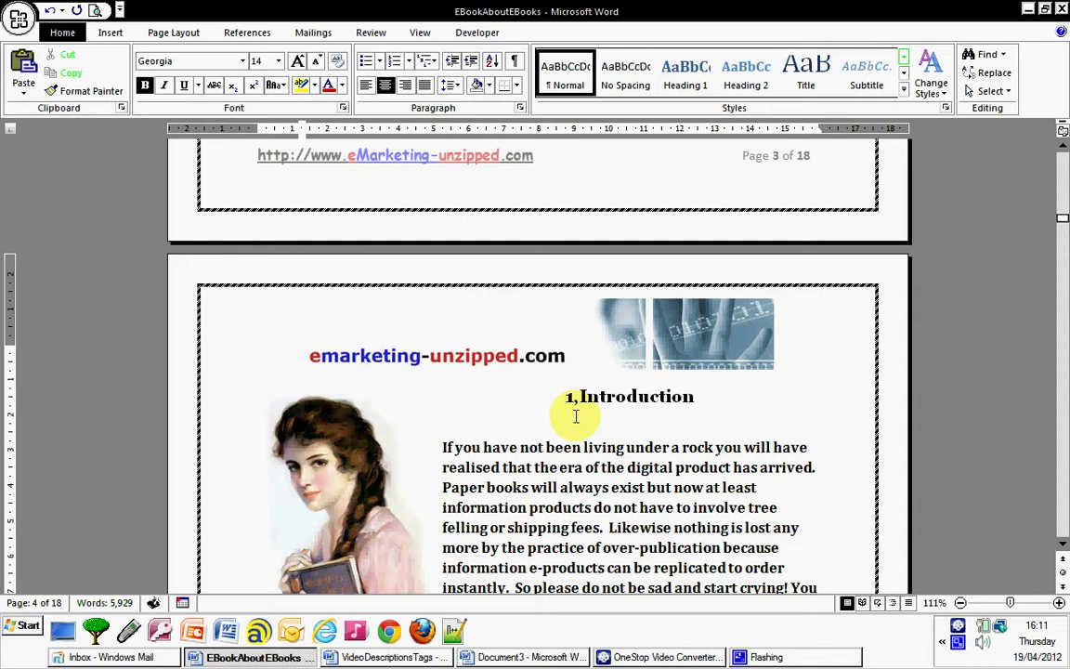
pyautogui.press('BackSpace')
pyautogui.press('BackSpace')
pyautogui.write('1.')
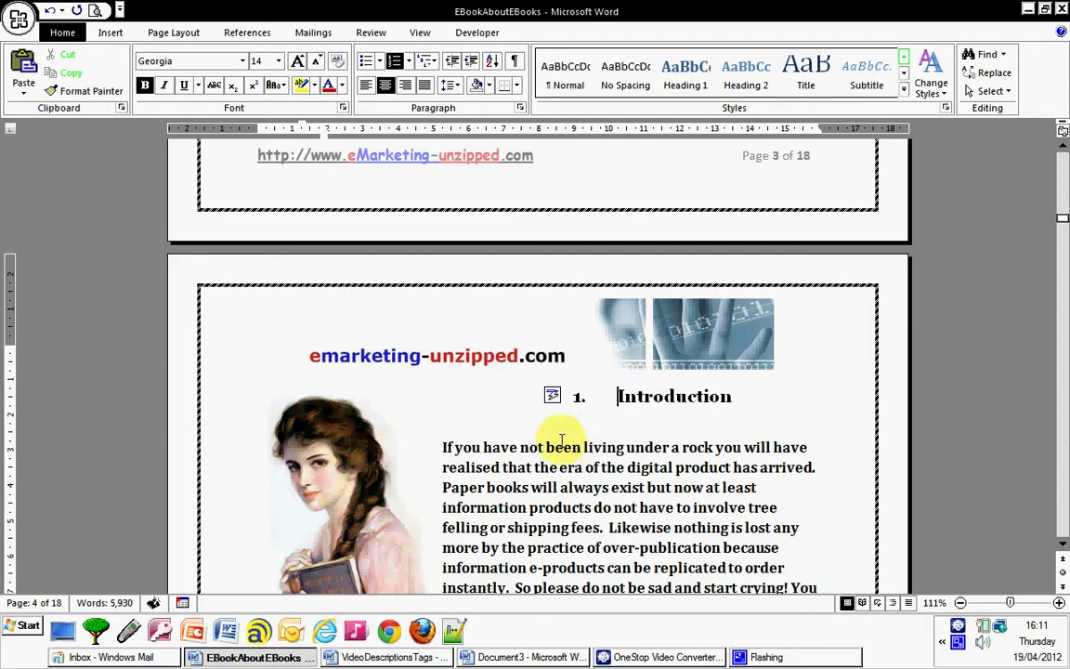
pyautogui.scroll(-6, 520, 464)
pyautogui.scroll(-12, 522, 502)
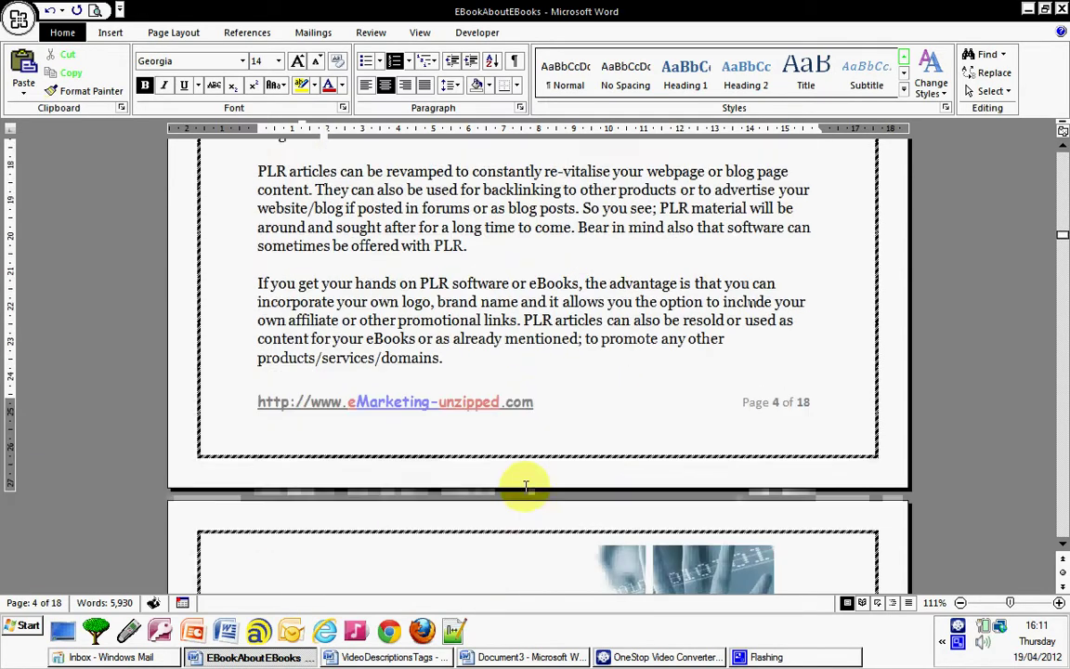
pyautogui.scroll(-2, 524, 488)
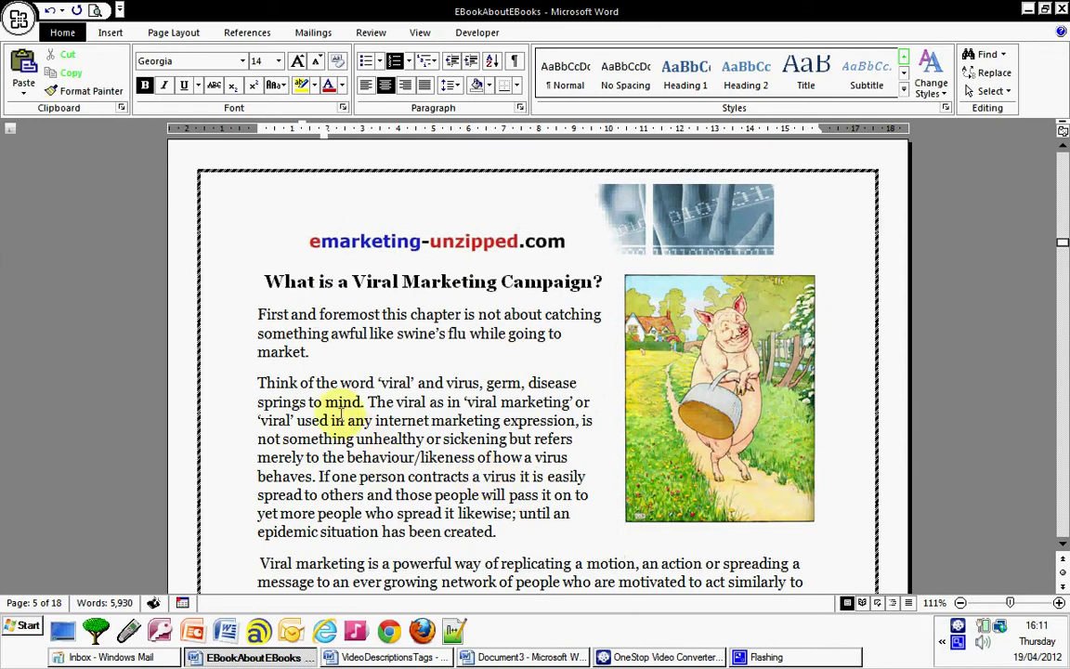
pyautogui.scroll(13, 436, 396)
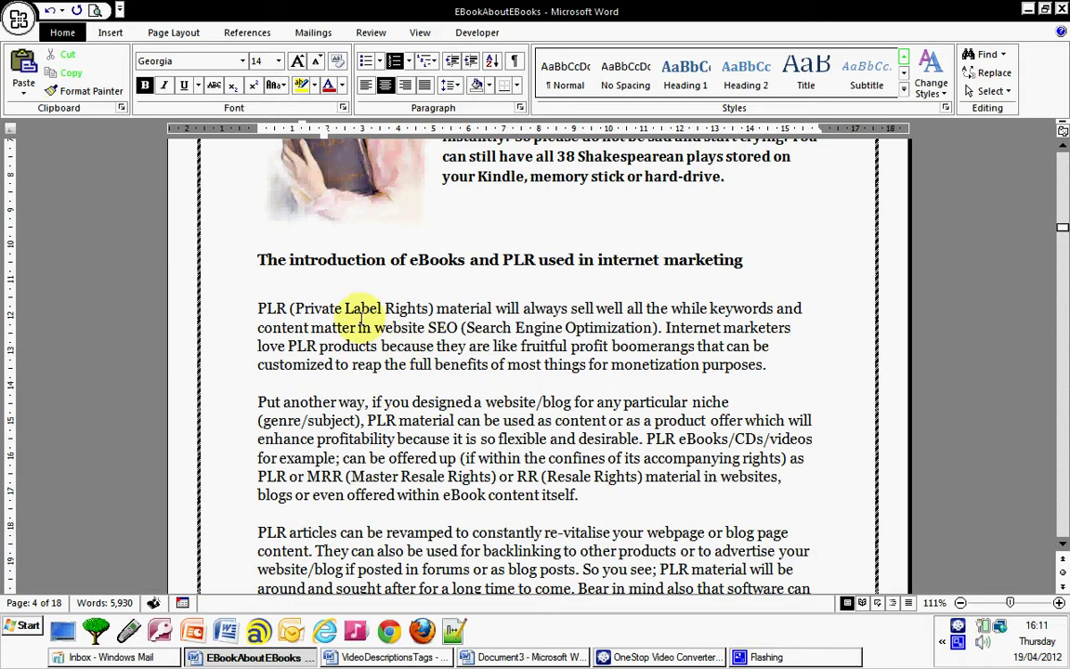
pyautogui.scroll(-2, 493, 422)
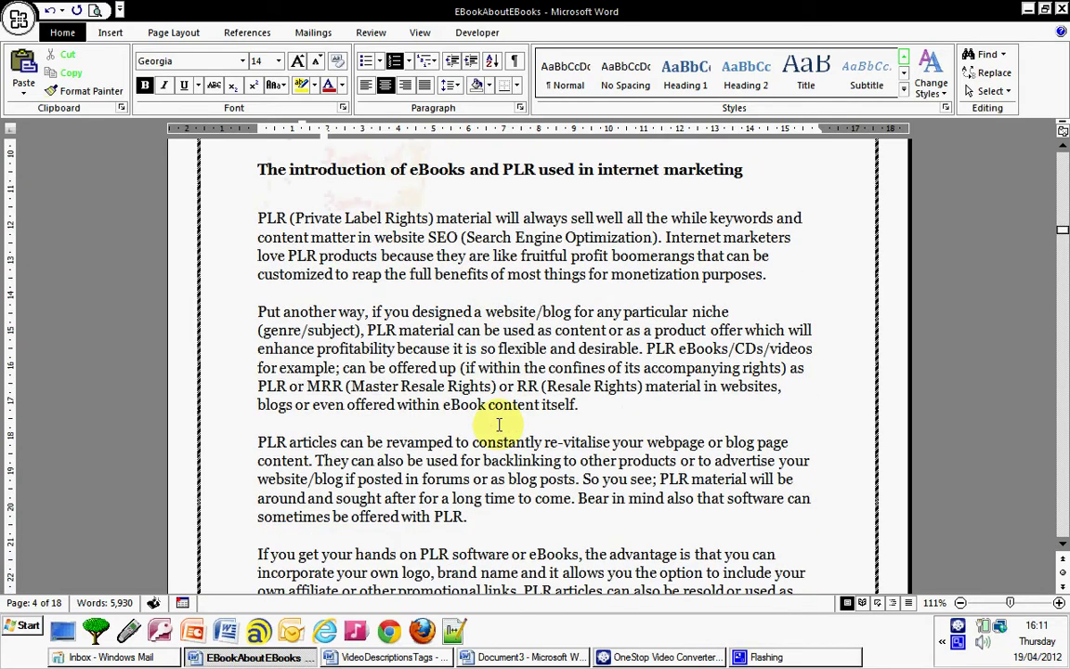
pyautogui.scroll(-4, 499, 425)
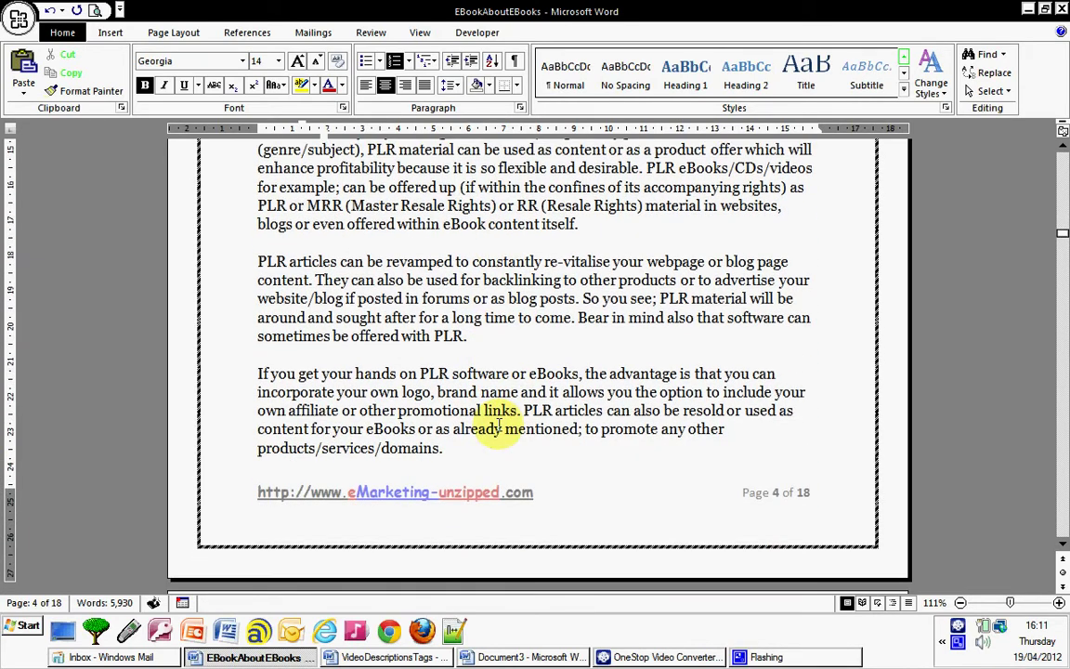
pyautogui.scroll(6, 499, 424)
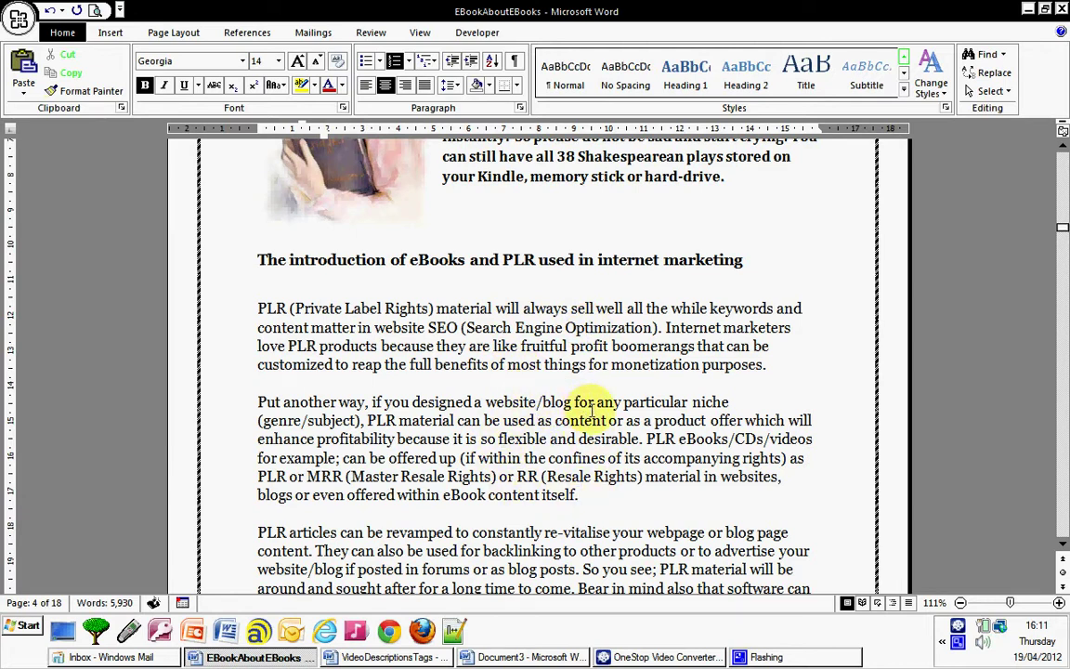
# Step: Read pages 5 to 11, checking each footer's Return to 'Table of Contents' link
pyautogui.scroll(-3, 592, 409)
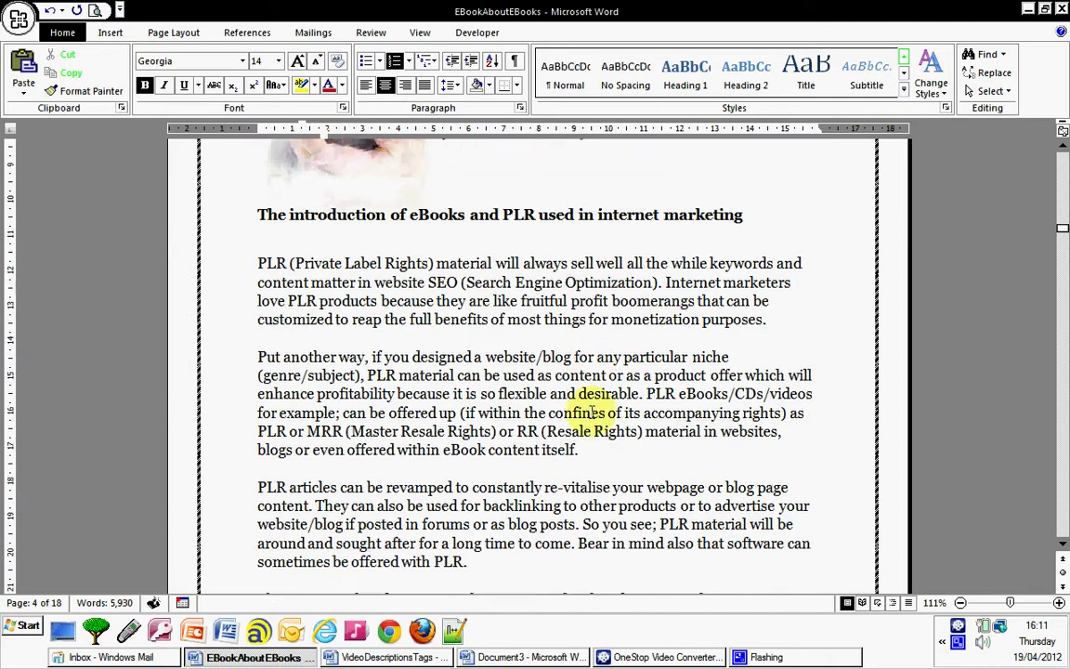
pyautogui.scroll(-9, 592, 410)
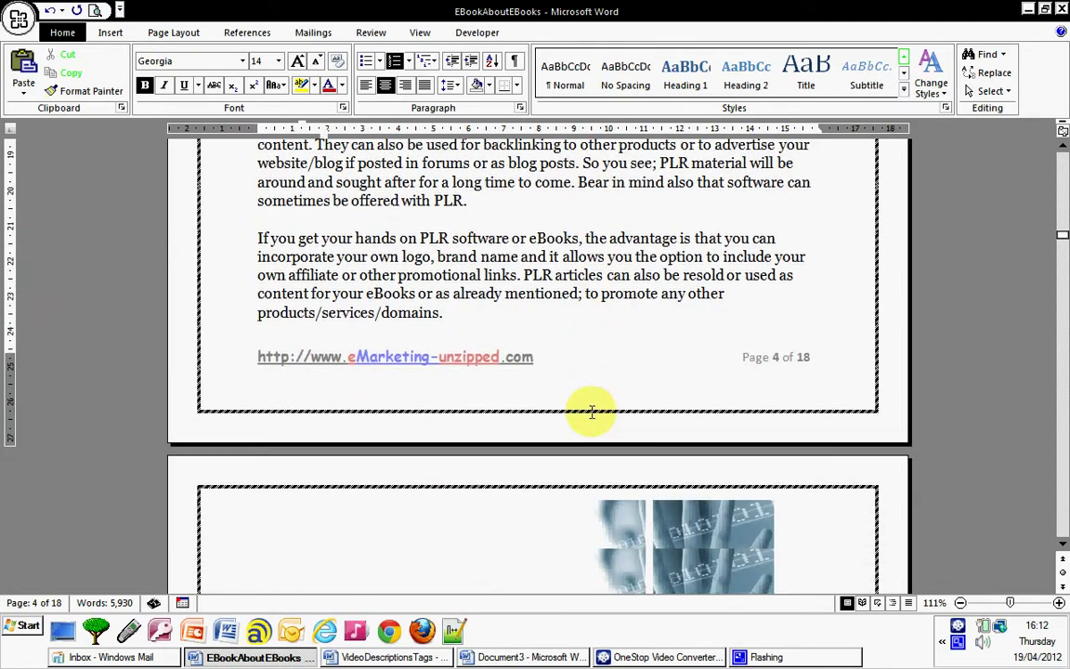
pyautogui.scroll(-2, 590, 410)
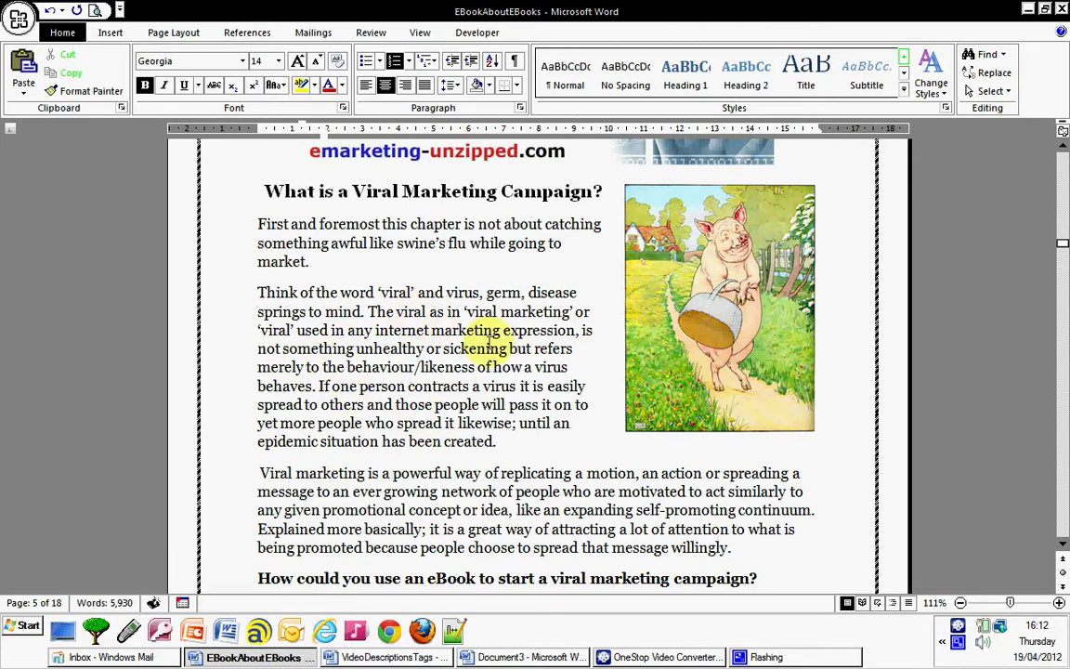
pyautogui.scroll(-3, 486, 342)
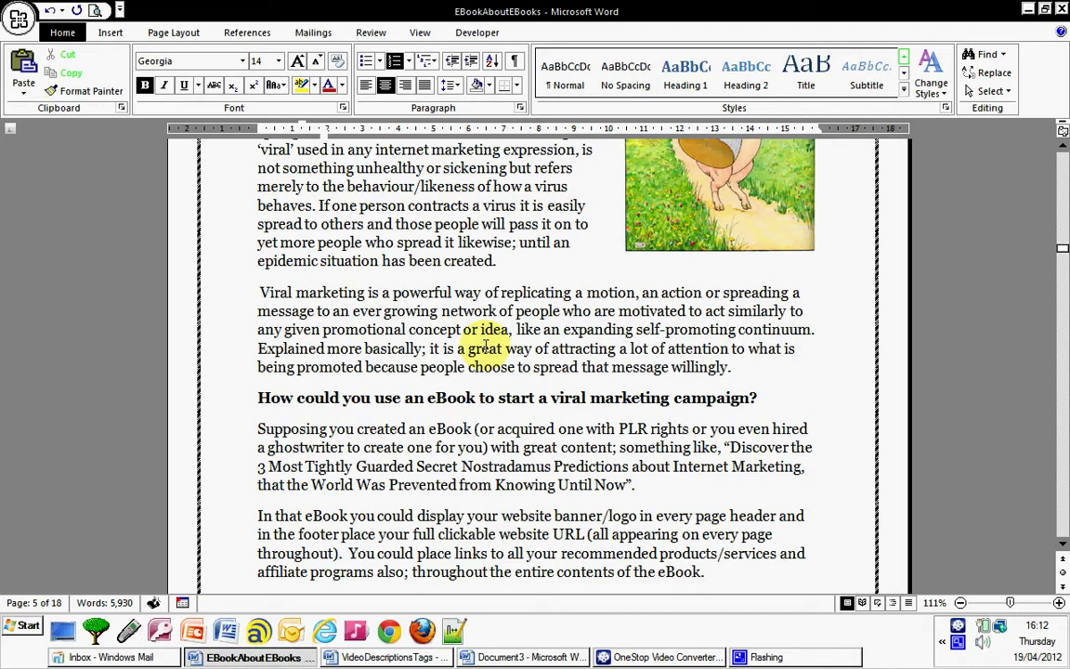
pyautogui.scroll(-3, 485, 344)
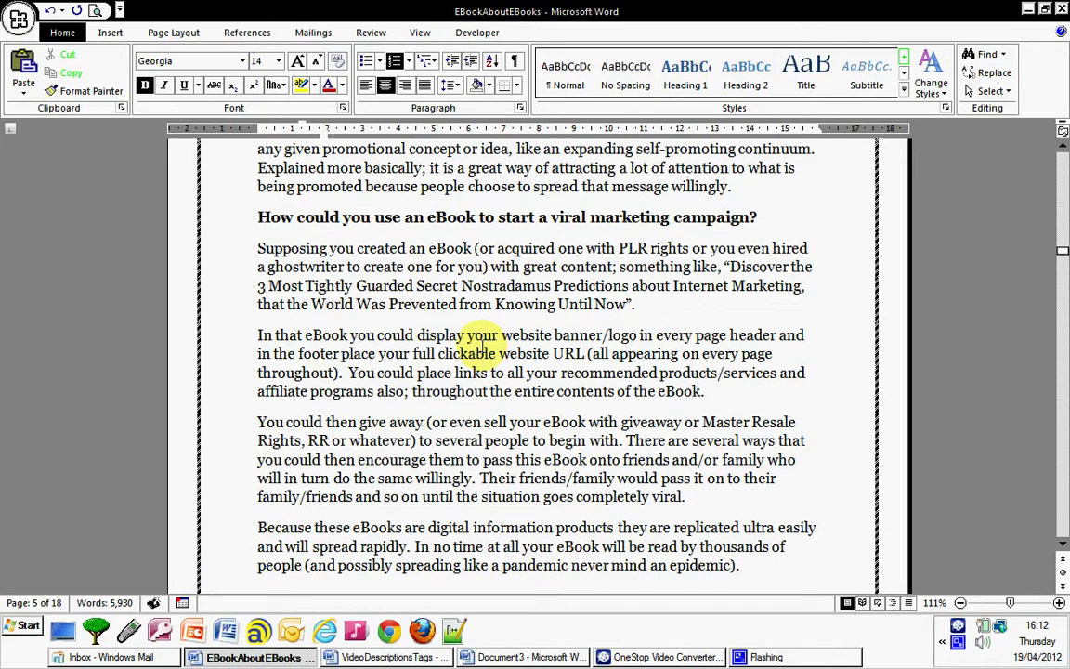
pyautogui.scroll(-2, 483, 344)
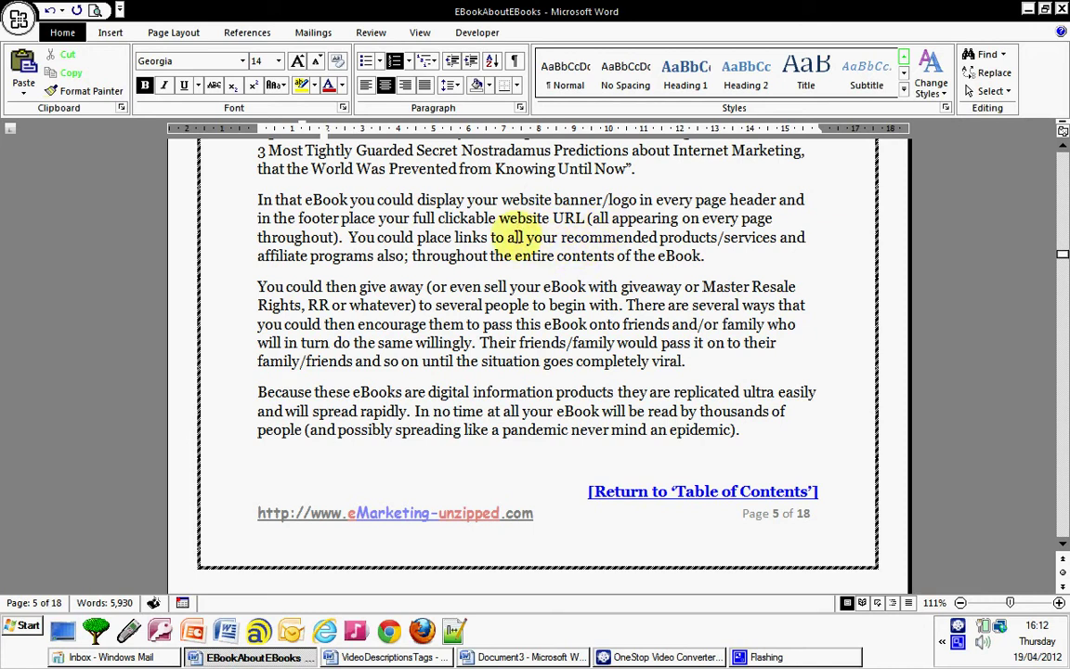
pyautogui.scroll(-1, 517, 252)
pyautogui.scroll(-3, 517, 252)
pyautogui.scroll(2, 518, 249)
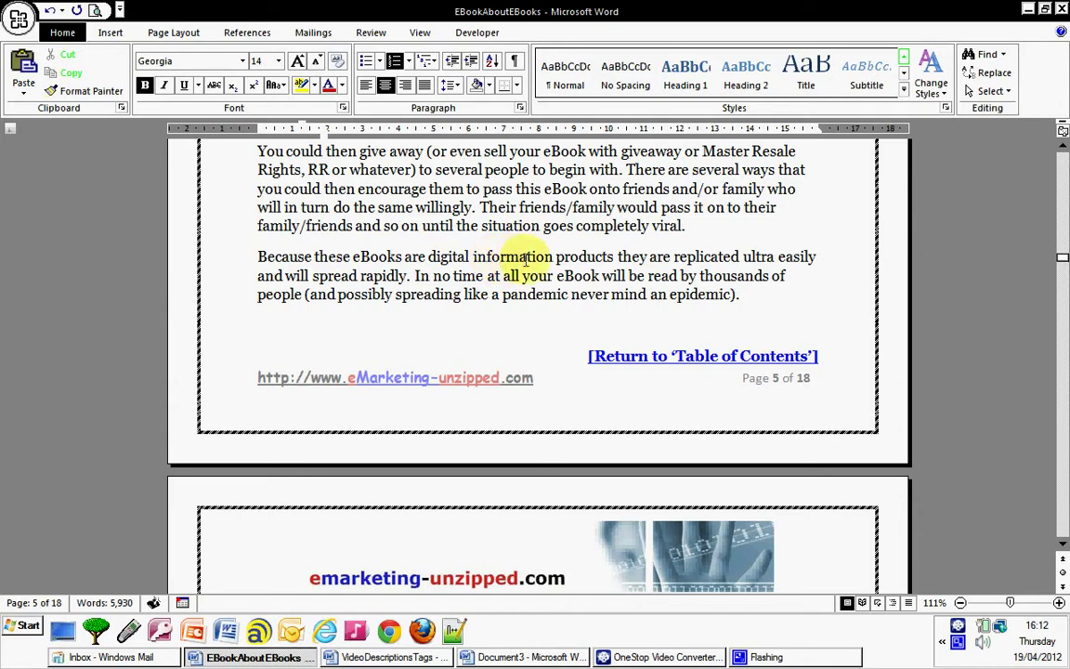
pyautogui.scroll(-3, 439, 272)
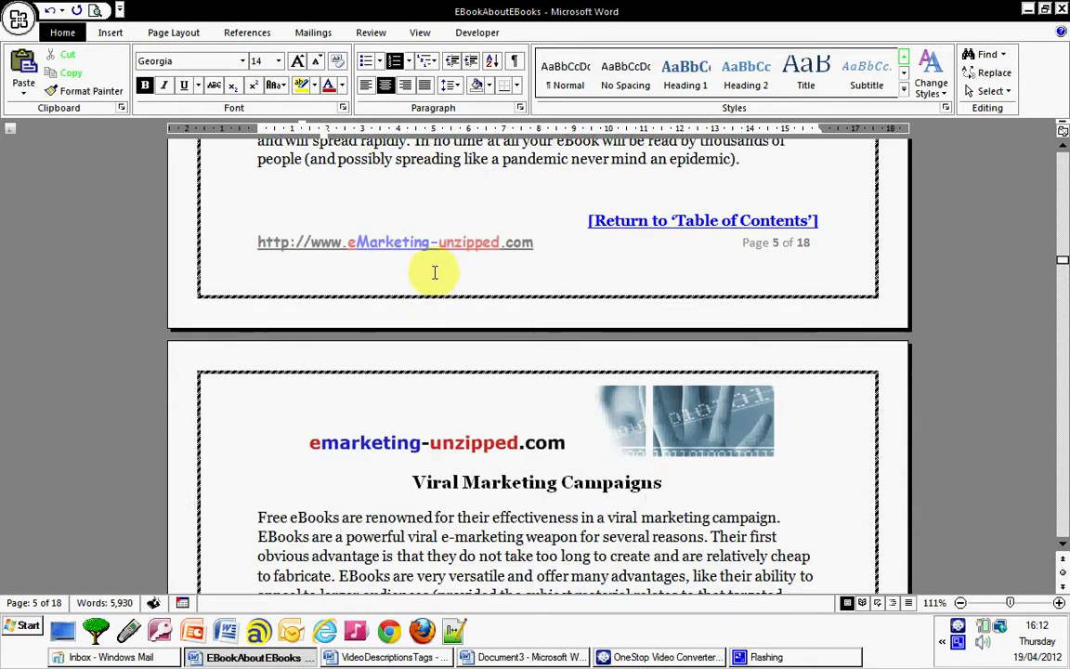
pyautogui.scroll(2, 469, 376)
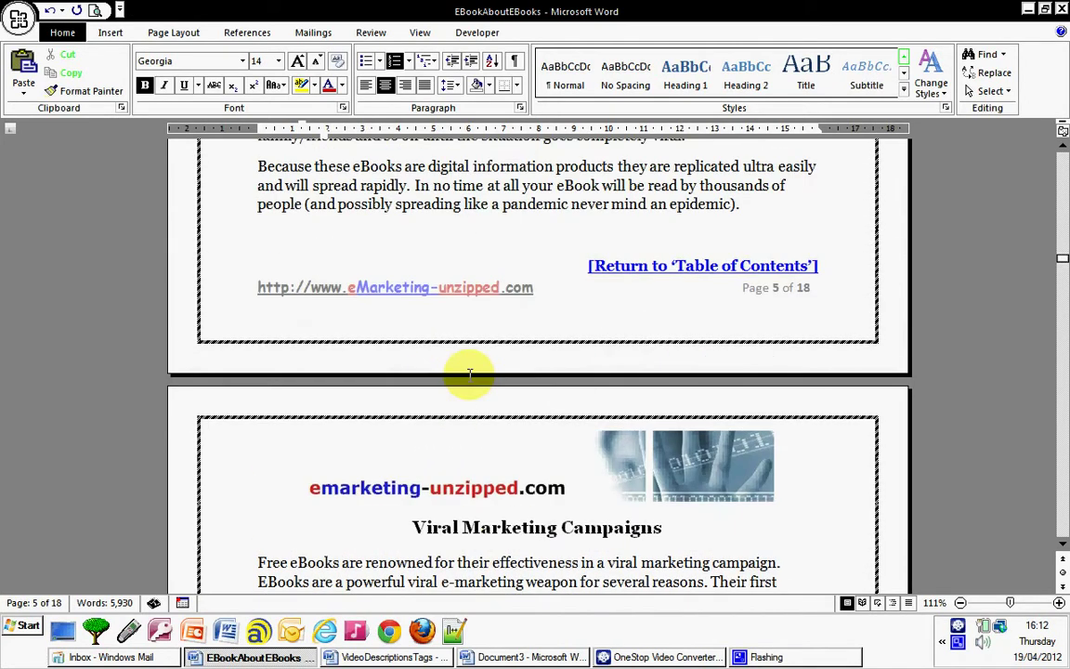
pyautogui.scroll(-2, 449, 315)
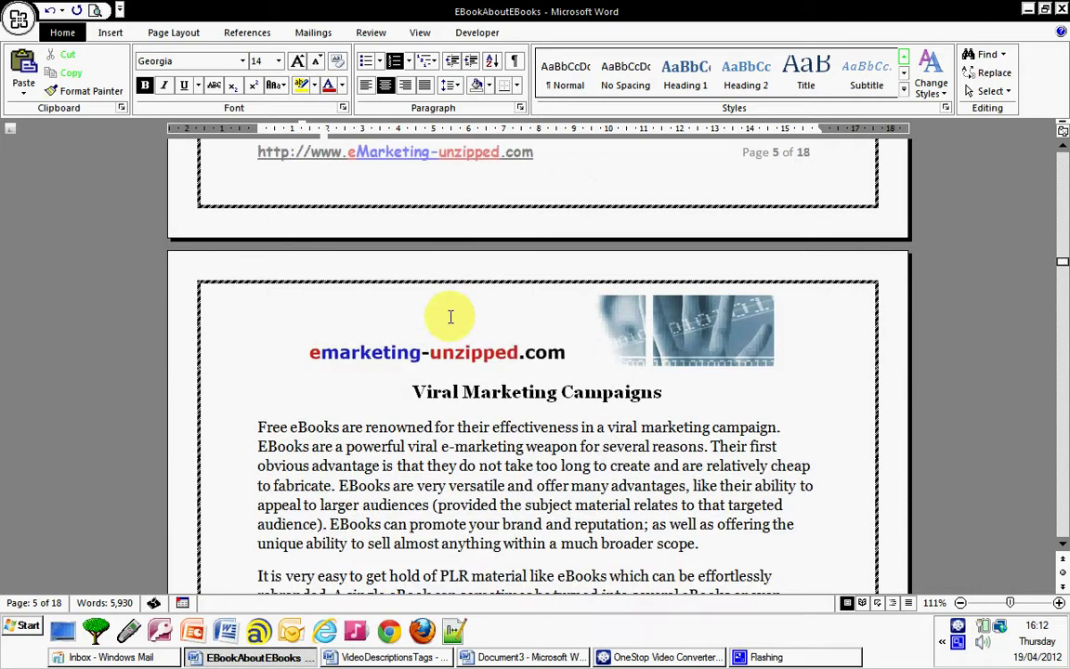
pyautogui.scroll(-3, 450, 317)
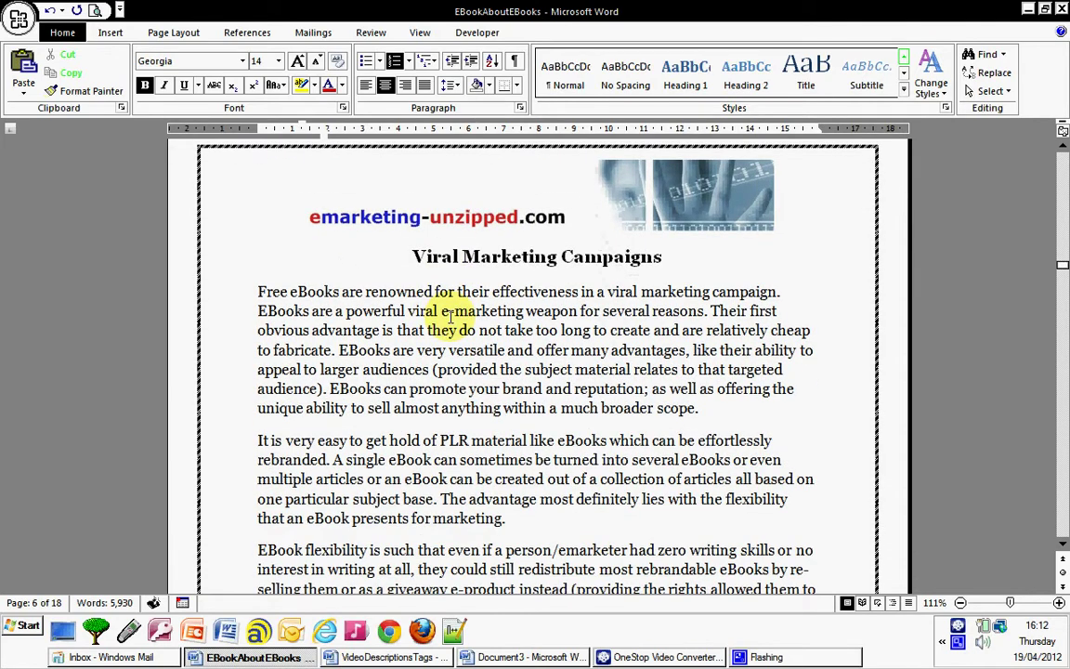
pyautogui.scroll(-9, 355, 270)
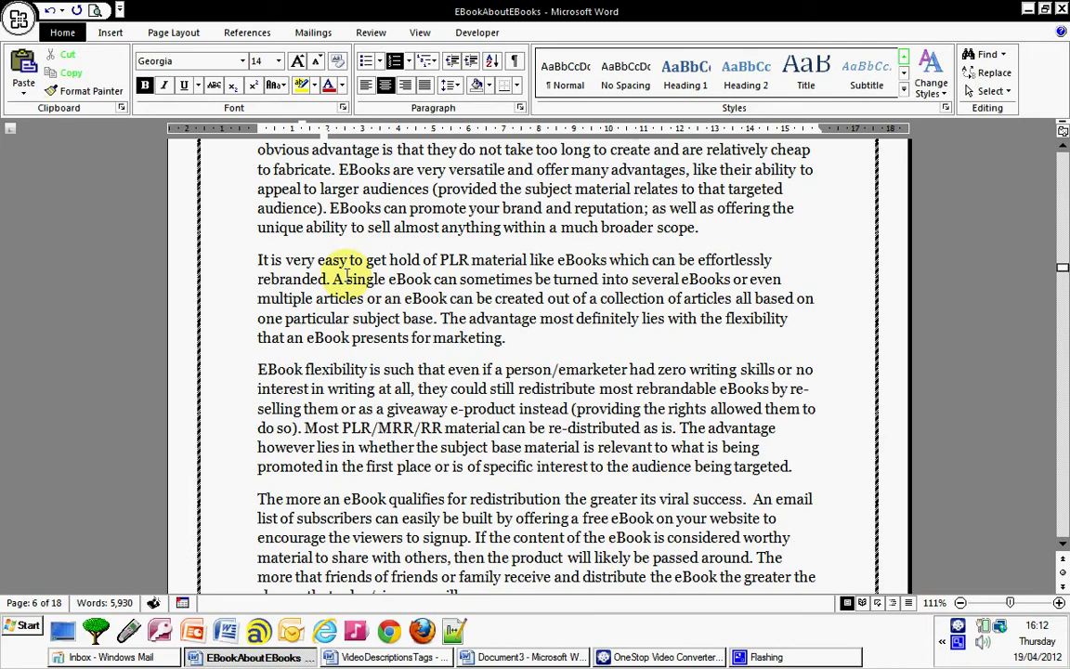
pyautogui.scroll(-15, 357, 279)
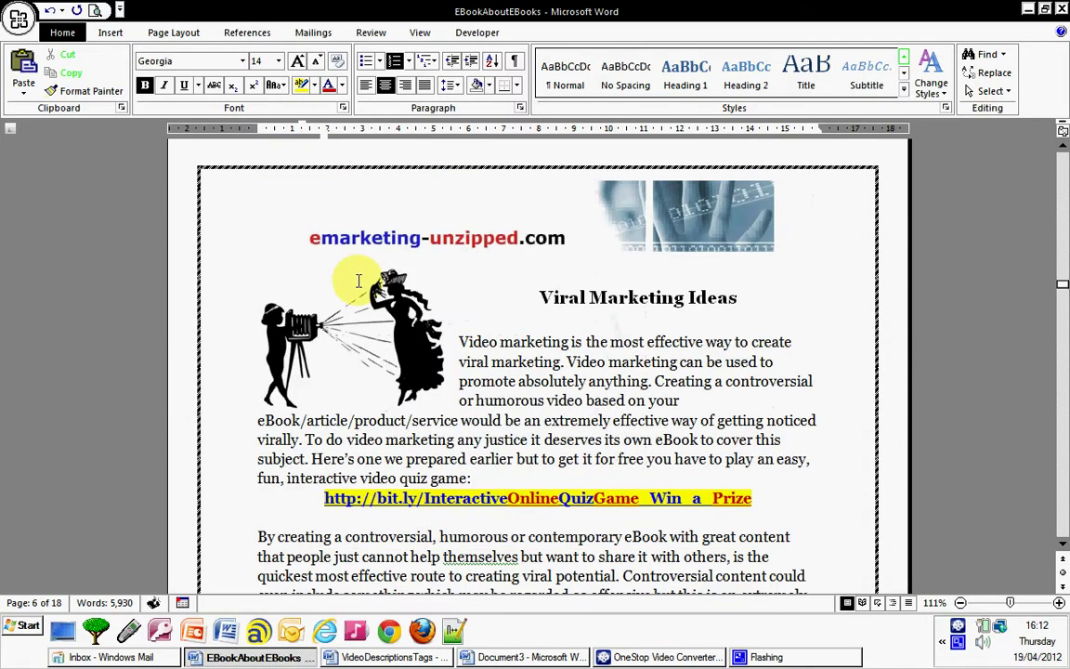
pyautogui.scroll(-10, 359, 279)
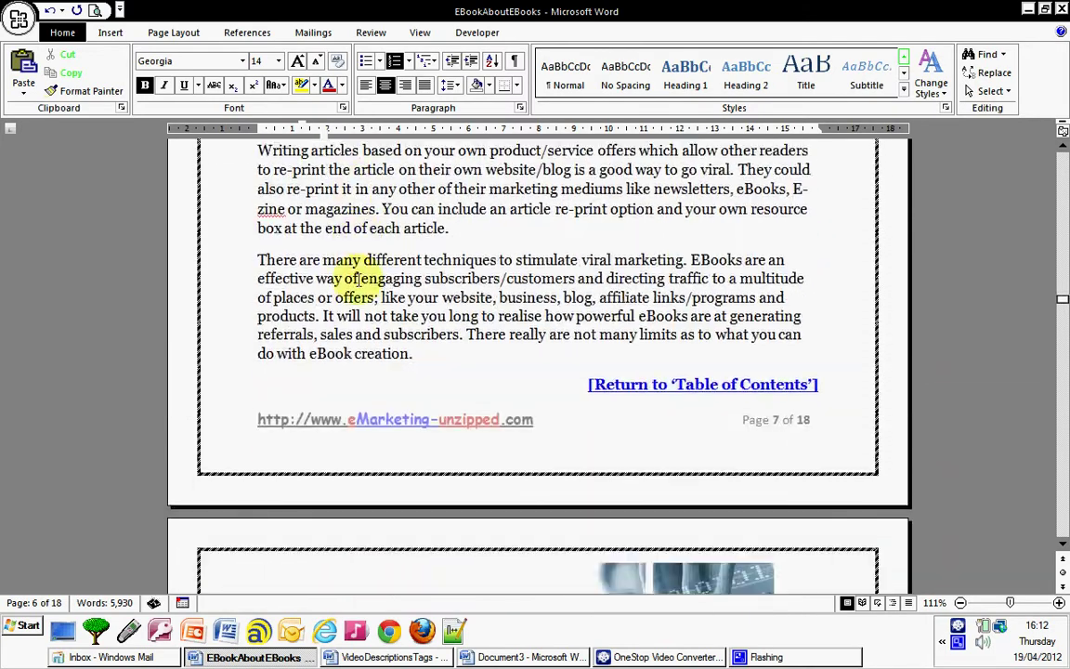
pyautogui.scroll(-13, 359, 279)
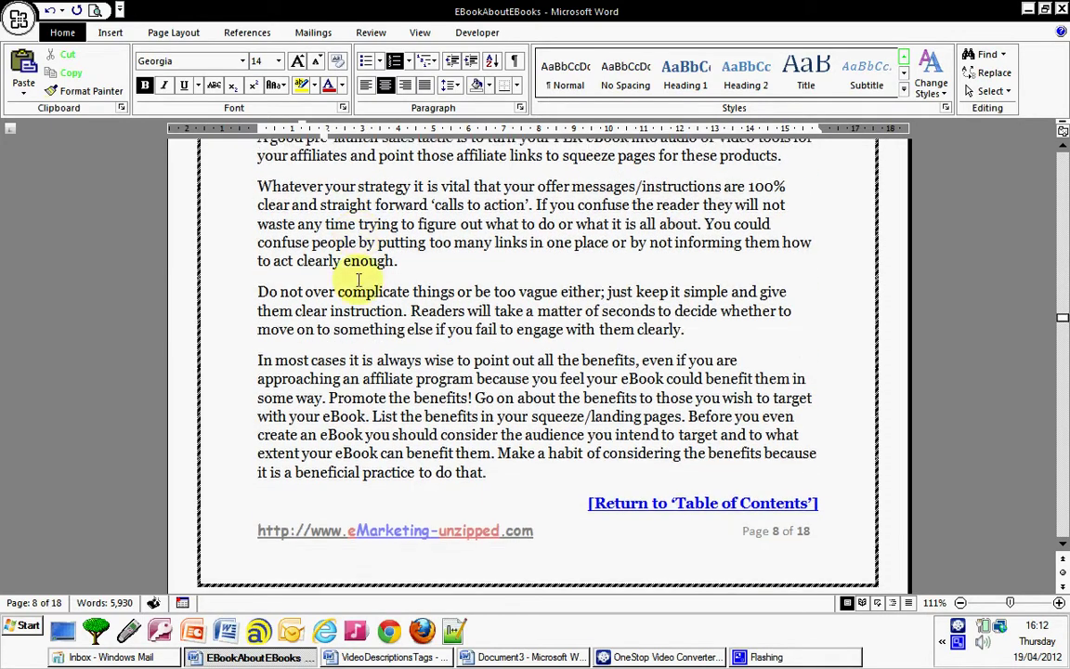
pyautogui.scroll(2, 358, 278)
pyautogui.scroll(-12, 359, 279)
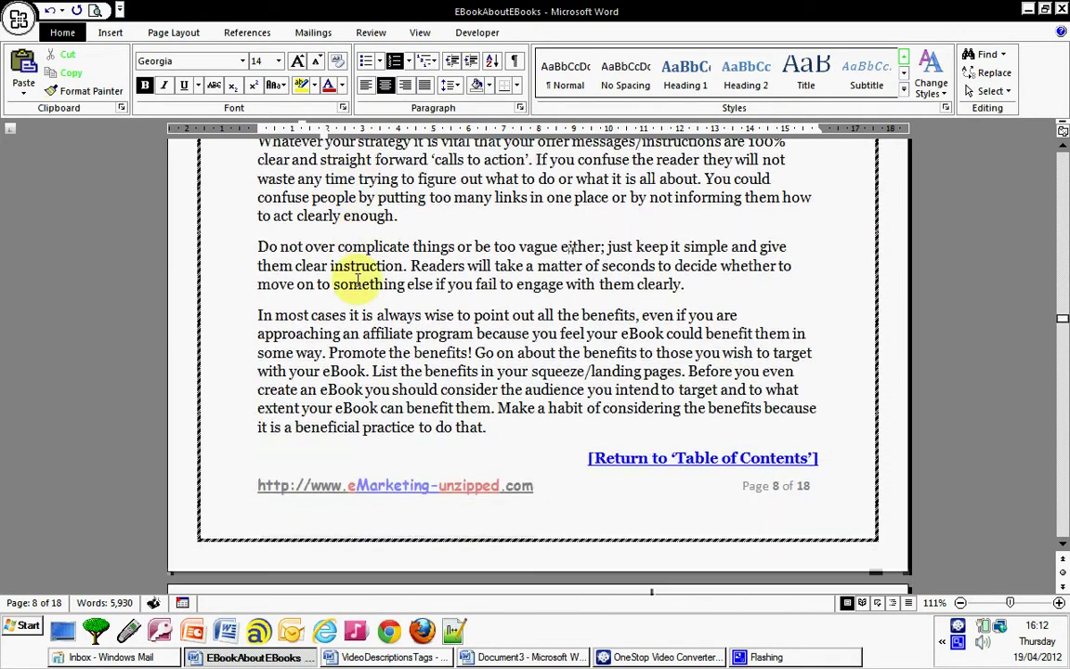
pyautogui.scroll(-4, 358, 279)
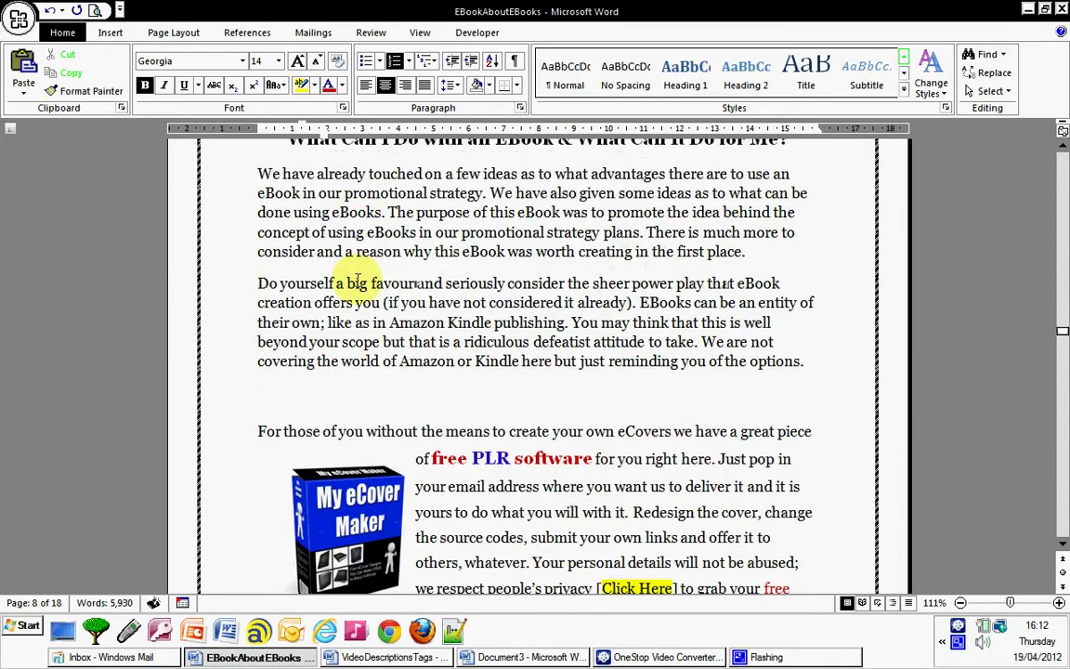
pyautogui.scroll(-6, 358, 280)
pyautogui.scroll(5, 358, 278)
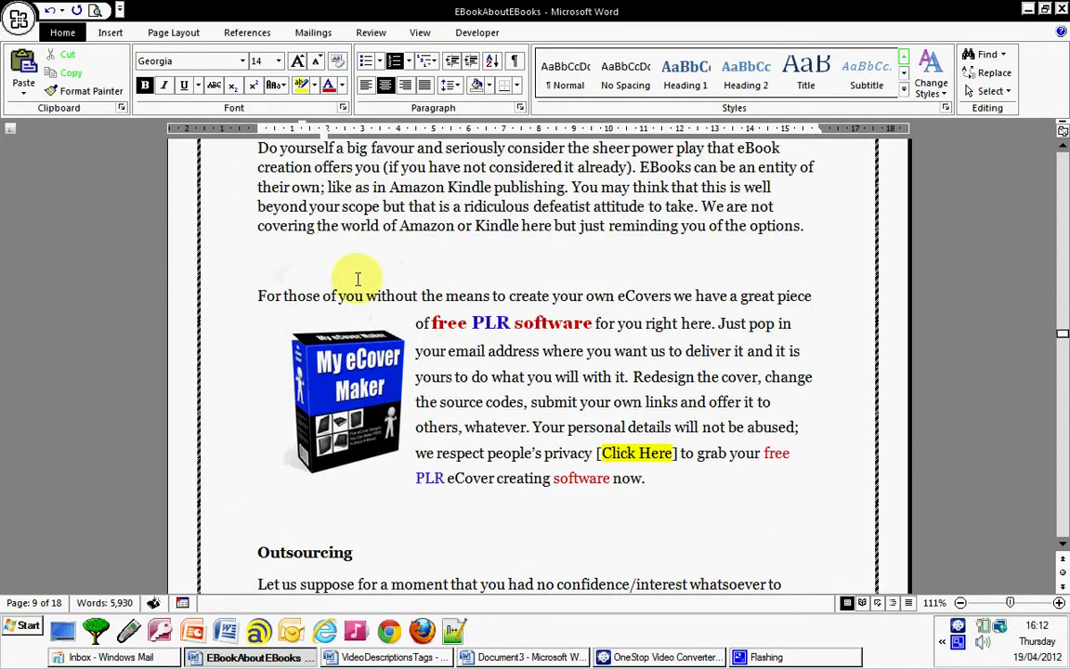
pyautogui.scroll(3, 359, 279)
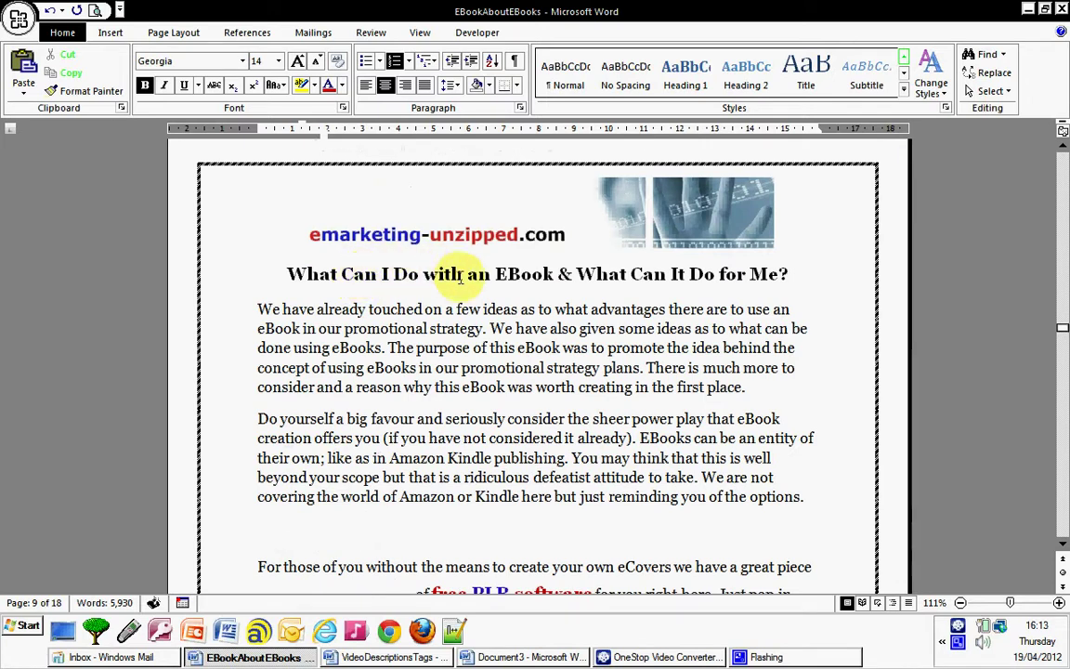
pyautogui.scroll(-3, 504, 299)
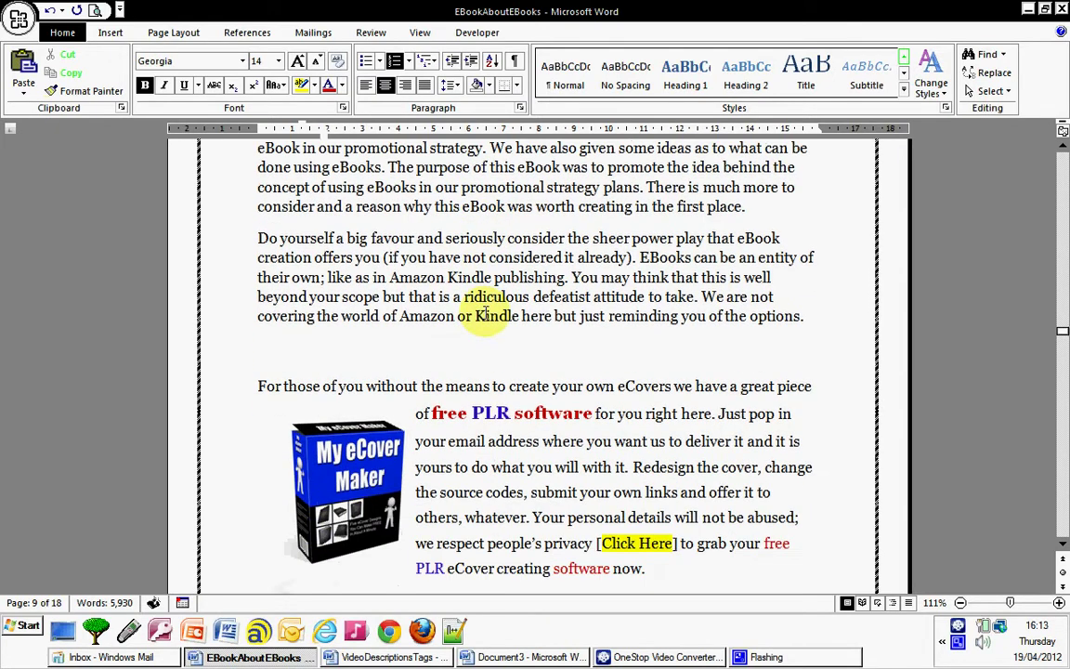
pyautogui.scroll(-6, 367, 237)
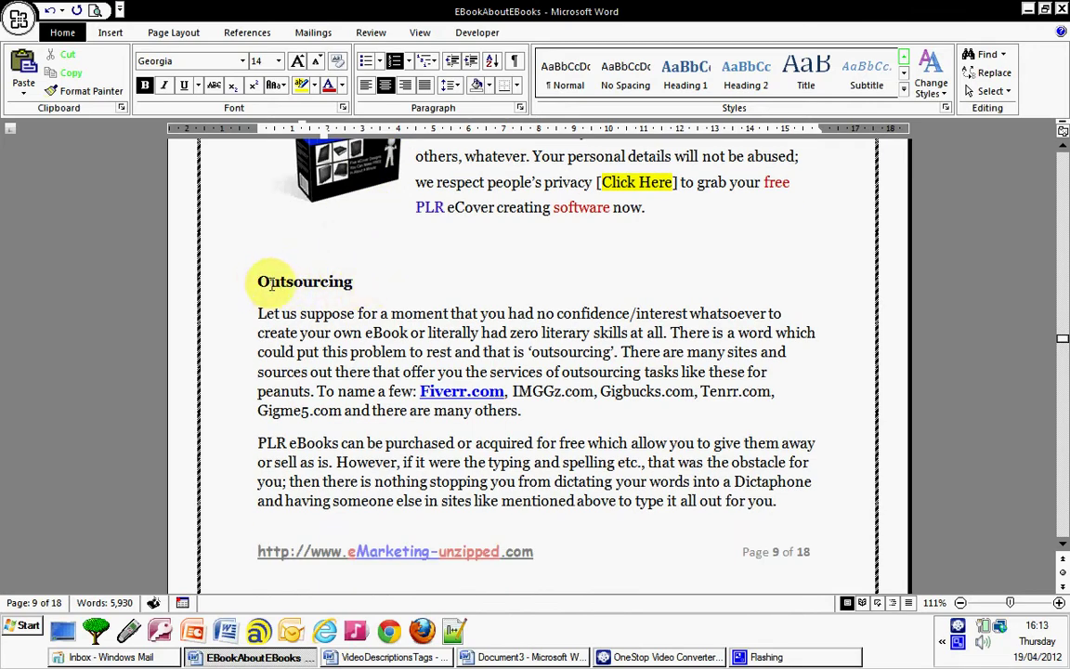
pyautogui.scroll(-13, 270, 283)
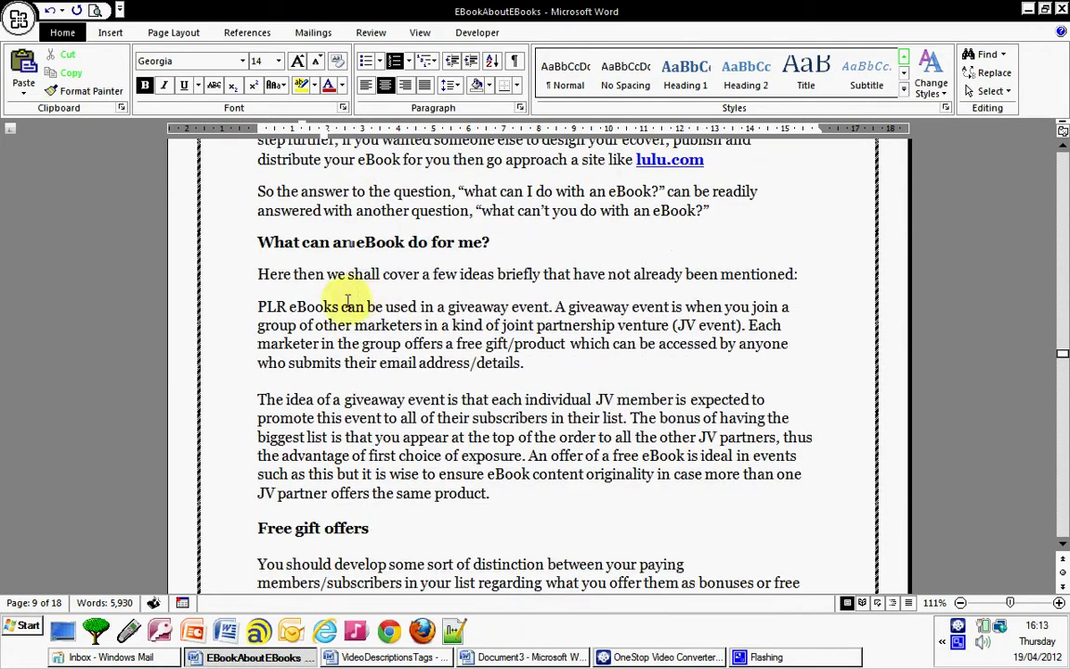
pyautogui.scroll(-2, 281, 391)
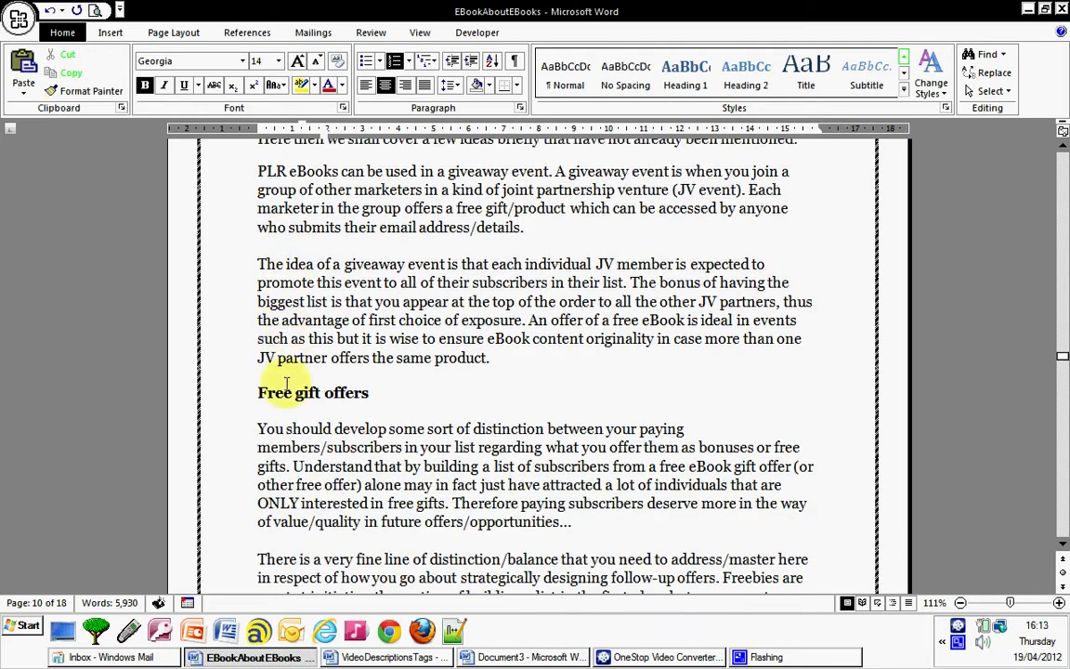
pyautogui.scroll(-4, 390, 290)
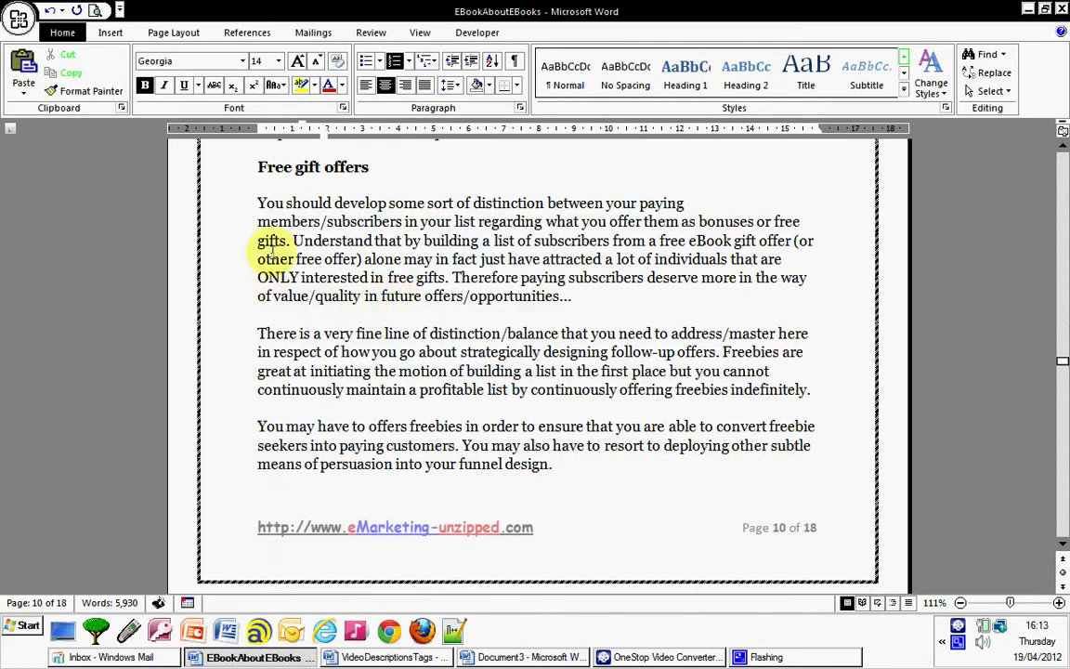
pyautogui.scroll(-7, 420, 342)
pyautogui.scroll(-3, 415, 354)
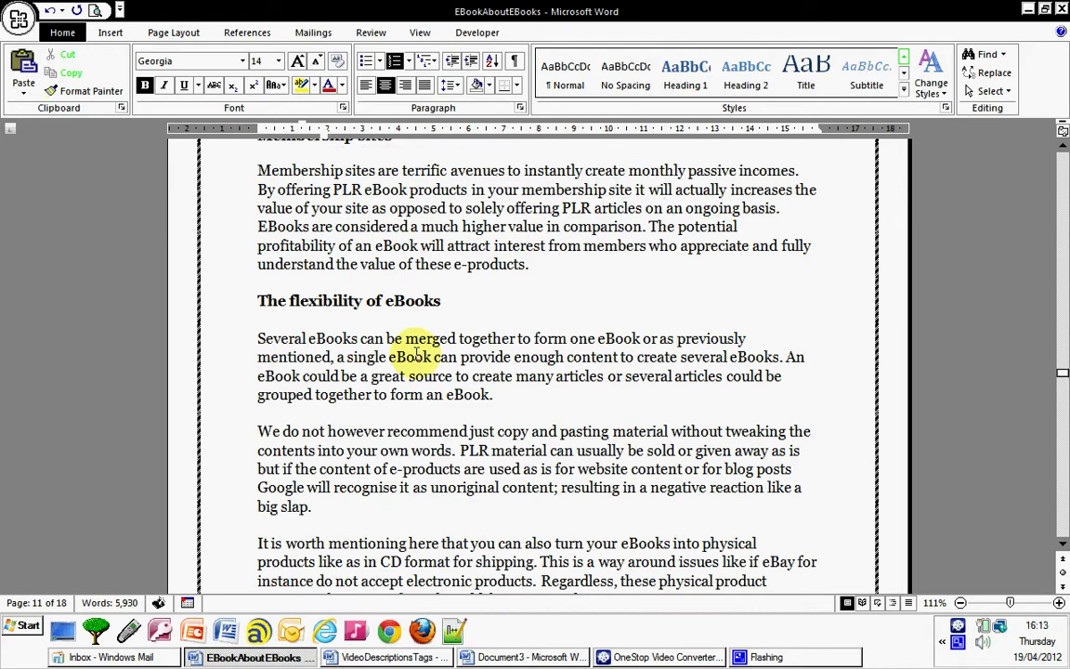
pyautogui.scroll(4, 415, 354)
pyautogui.scroll(-6, 415, 354)
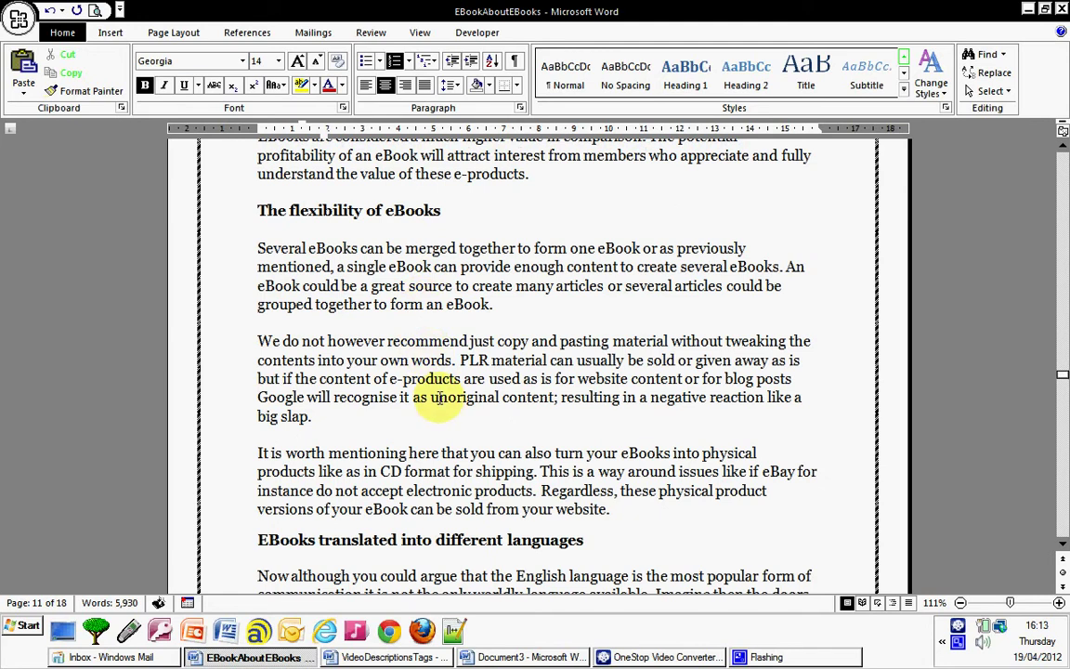
pyautogui.scroll(-2, 437, 397)
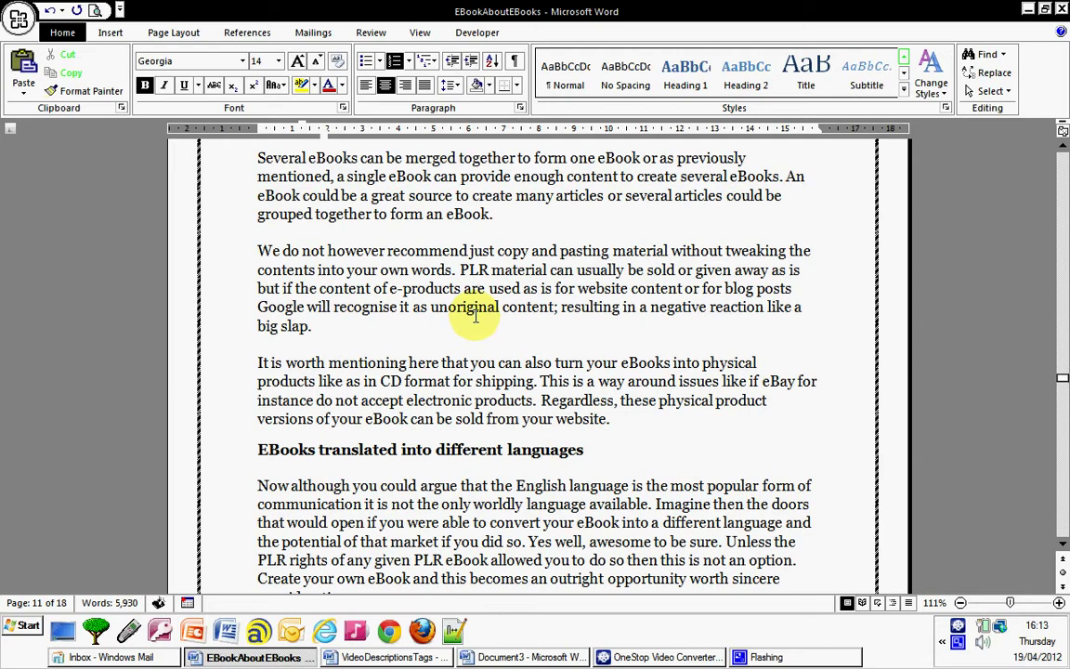
pyautogui.scroll(5, 475, 316)
# Step: Scroll on from page 11 to the Fire sale and text-advert sections on page 12
pyautogui.scroll(2, 475, 315)
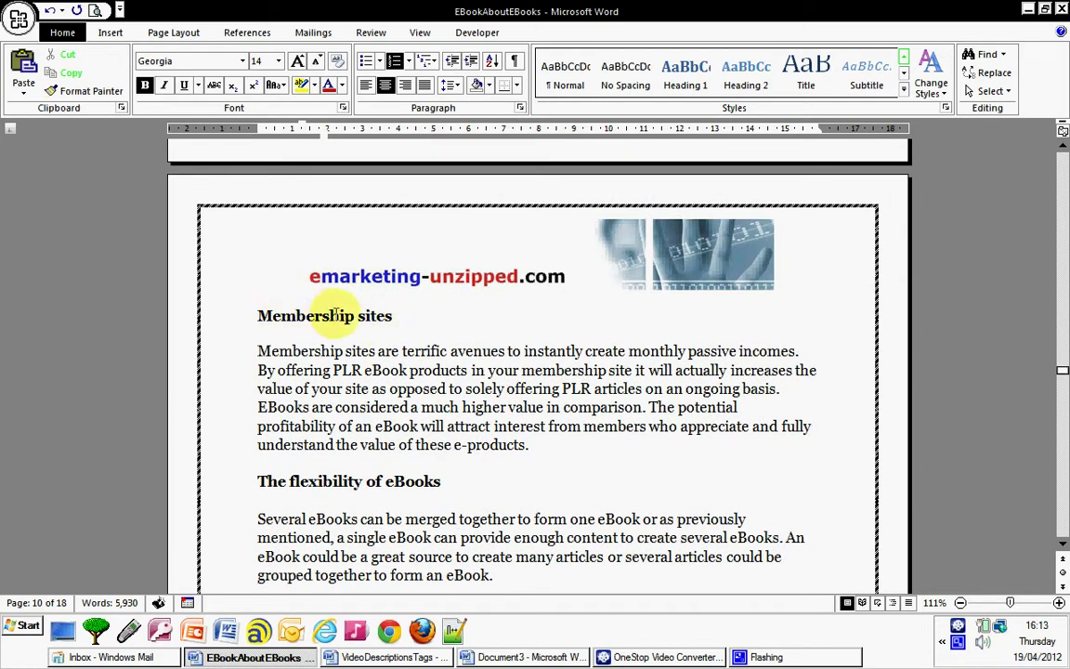
pyautogui.scroll(-3, 355, 329)
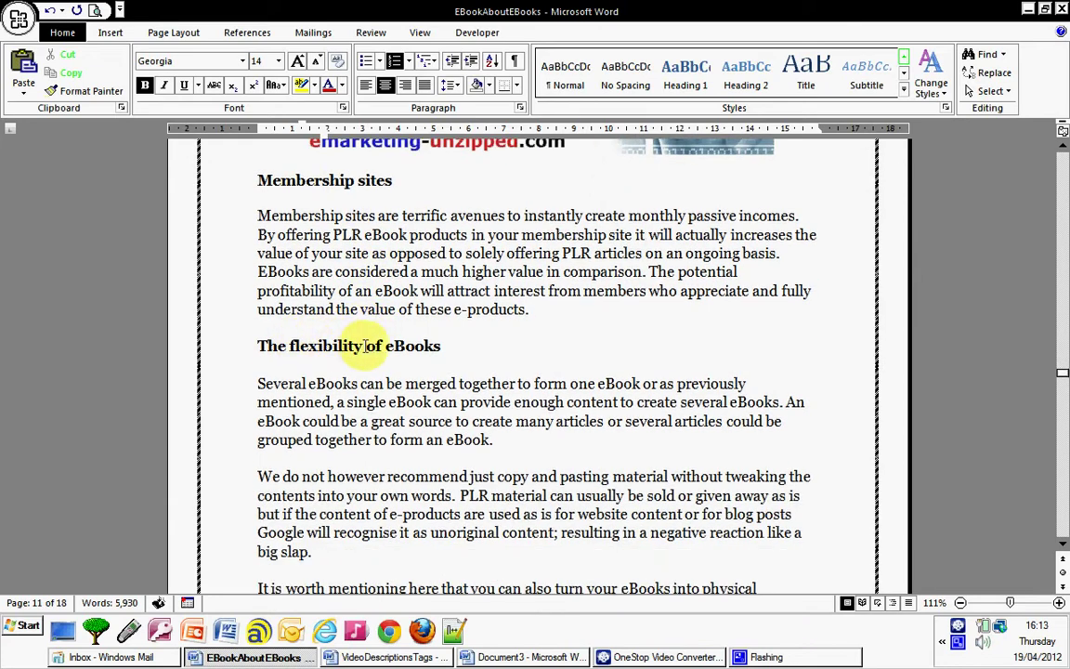
pyautogui.scroll(-5, 277, 353)
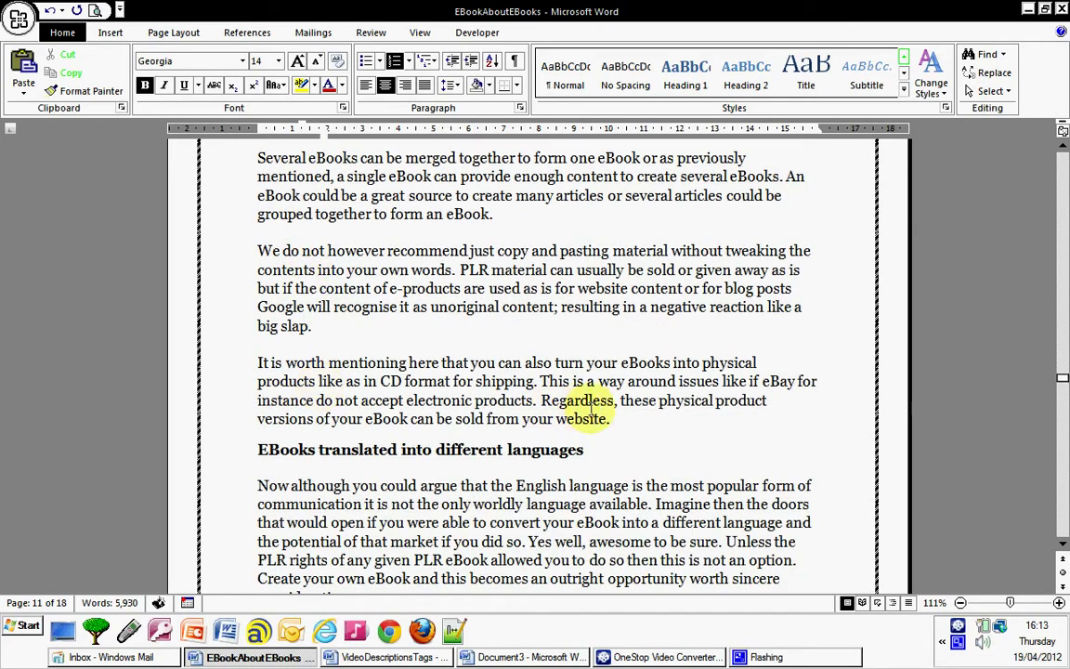
pyautogui.scroll(-2, 354, 395)
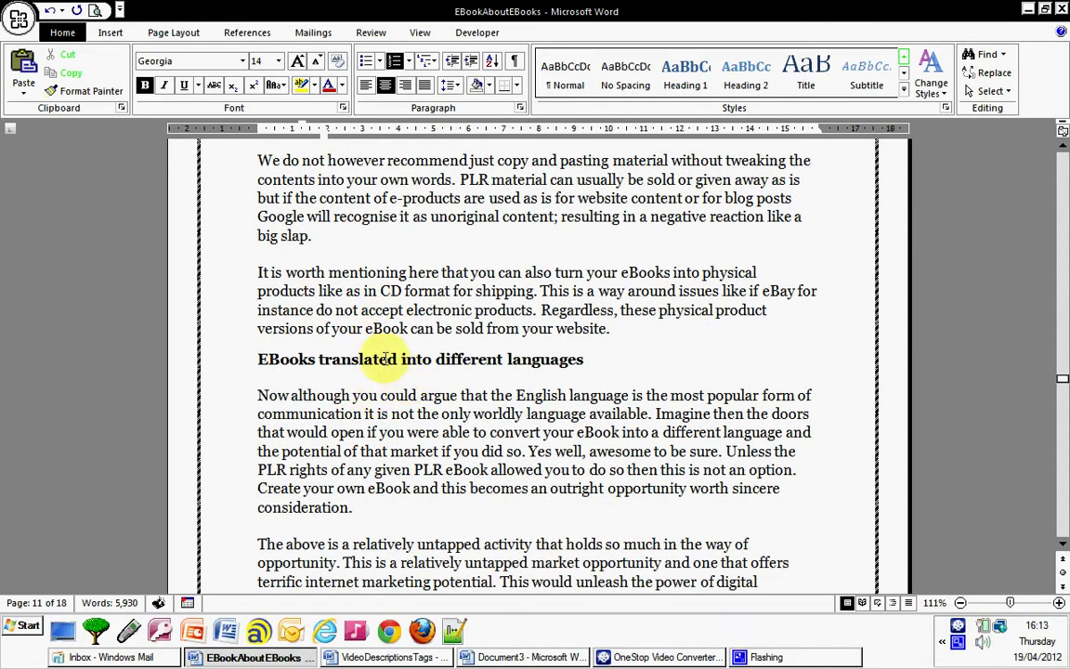
pyautogui.scroll(-9, 359, 342)
pyautogui.scroll(-9, 364, 340)
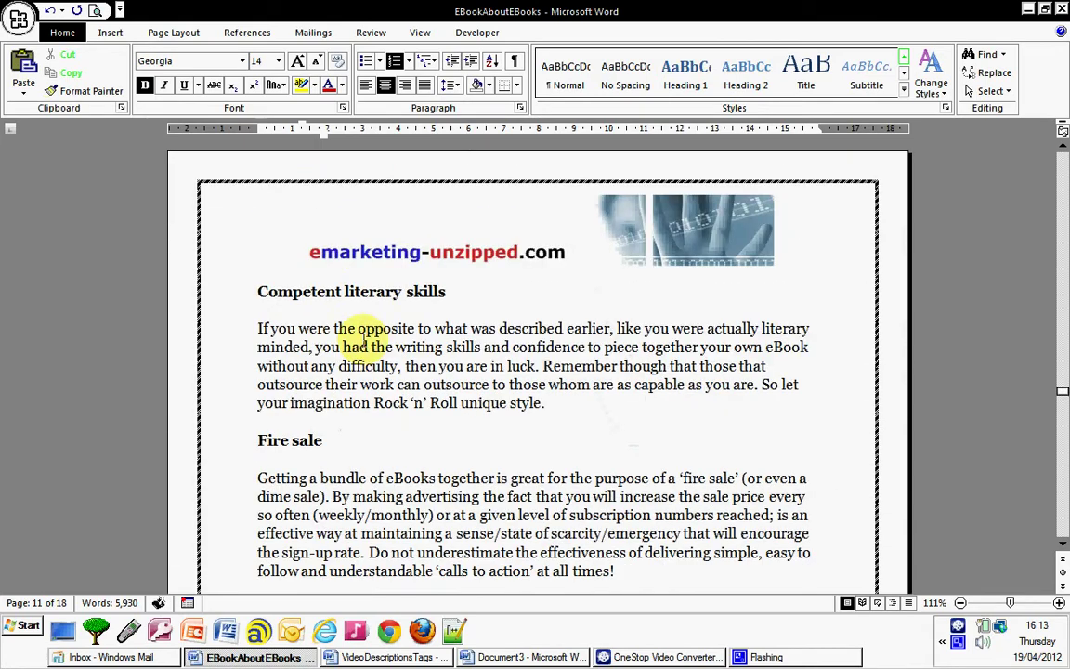
pyautogui.scroll(-4, 364, 340)
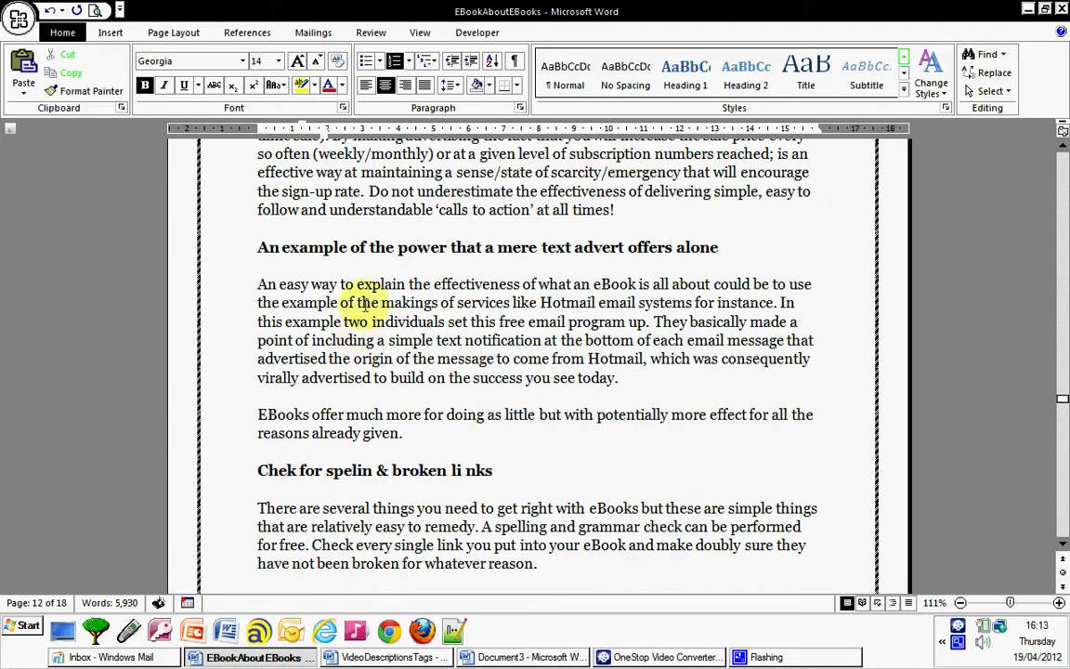
pyautogui.scroll(-2, 406, 304)
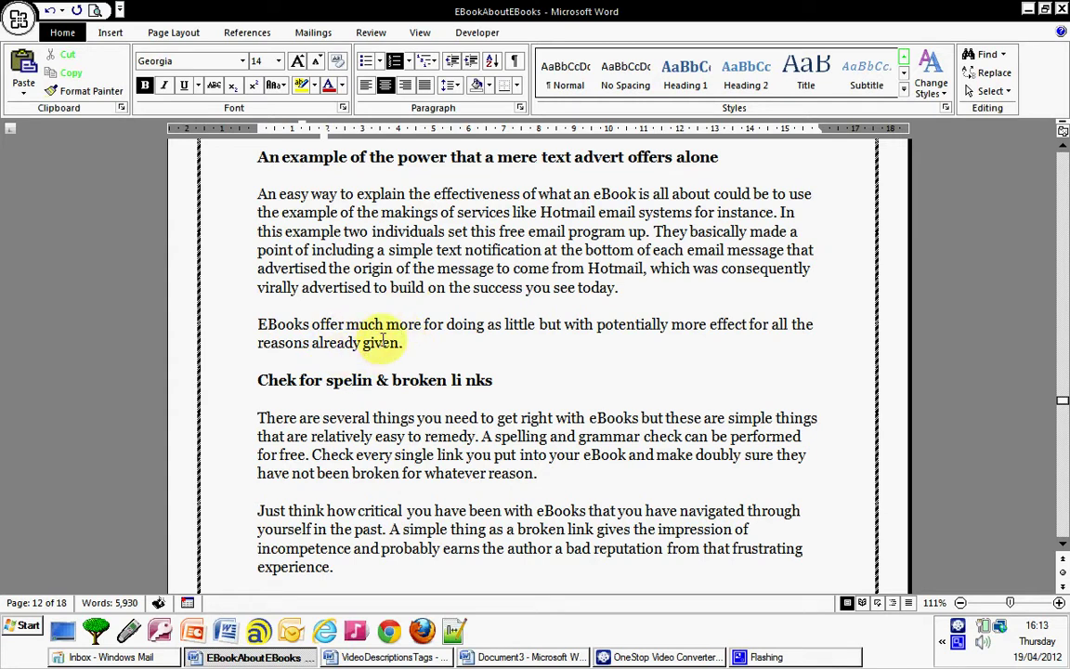
pyautogui.scroll(-2, 385, 338)
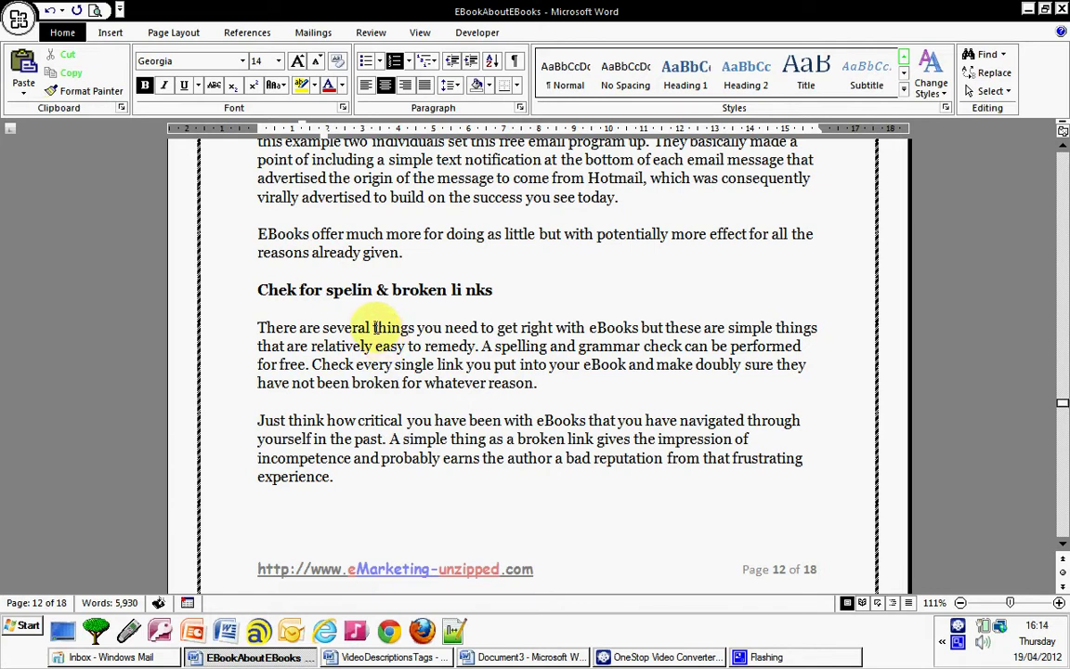
pyautogui.scroll(5, 375, 328)
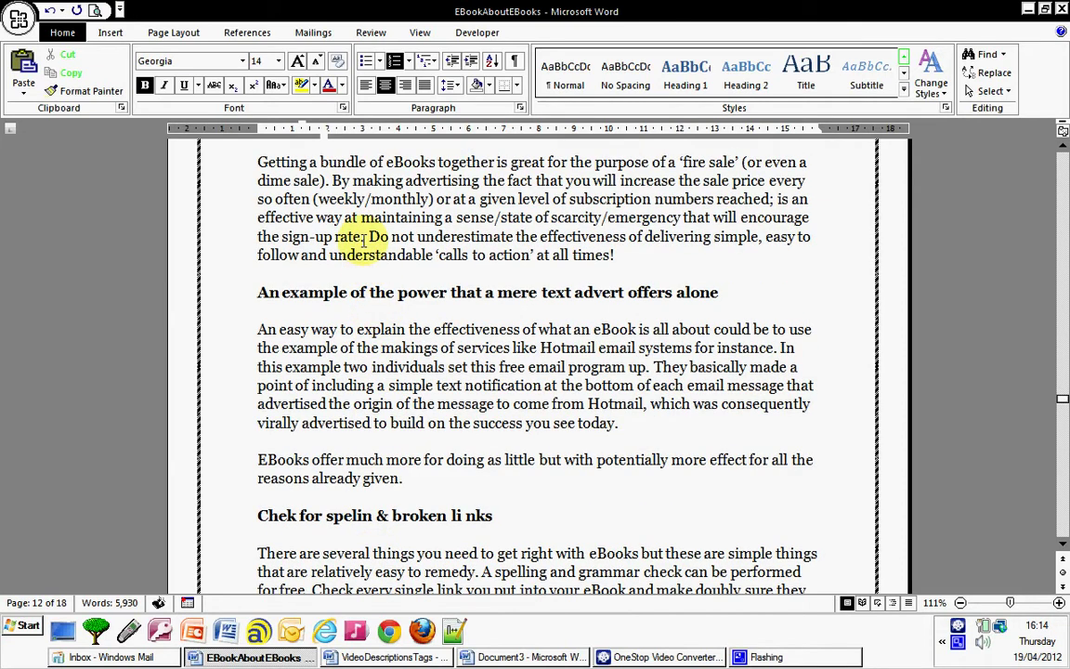
pyautogui.scroll(1, 320, 215)
# Step: Select the Fire sale paragraph and view its Line Spacing options without changing them
pyautogui.moveTo(256, 207); pyautogui.dragTo(626, 299)
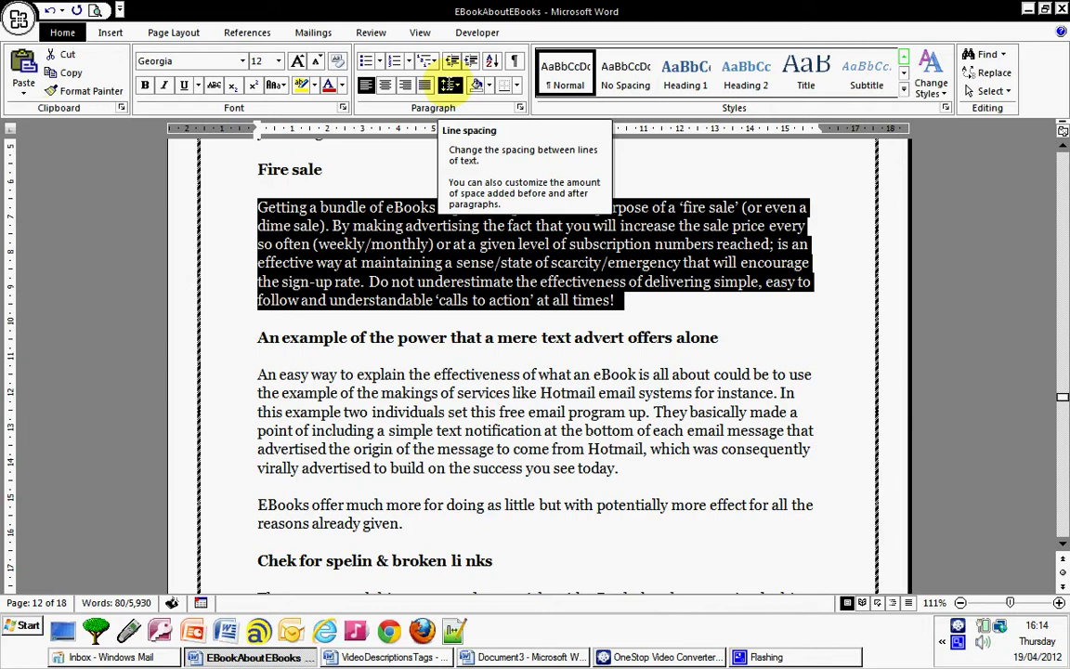
pyautogui.click(450, 85)
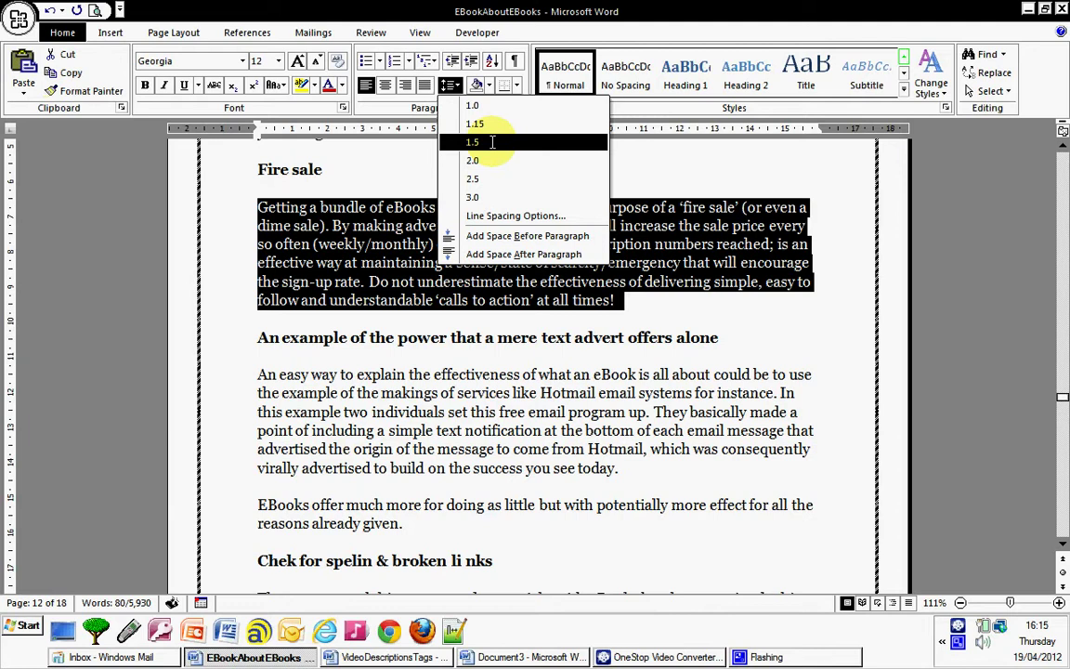
pyautogui.click(757, 309)
# Step: Deselect the Fire sale paragraph, leaving its spacing unchanged
pyautogui.click(757, 310)
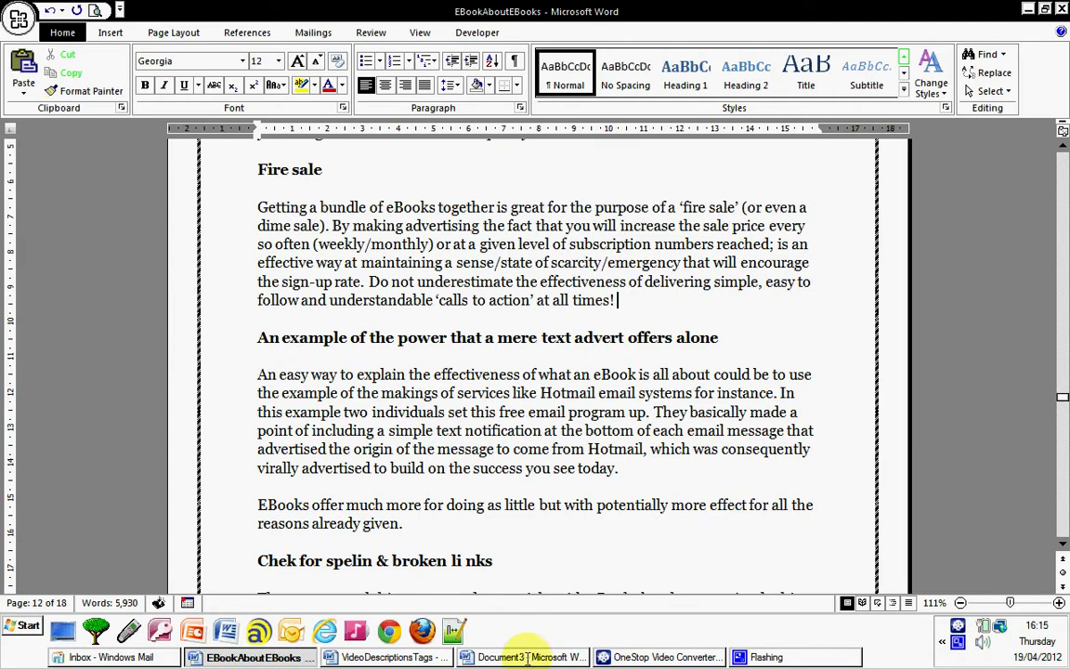
# Step: Switch to the Document3 window holding the pasted web content
pyautogui.scroll(-2, 528, 650)
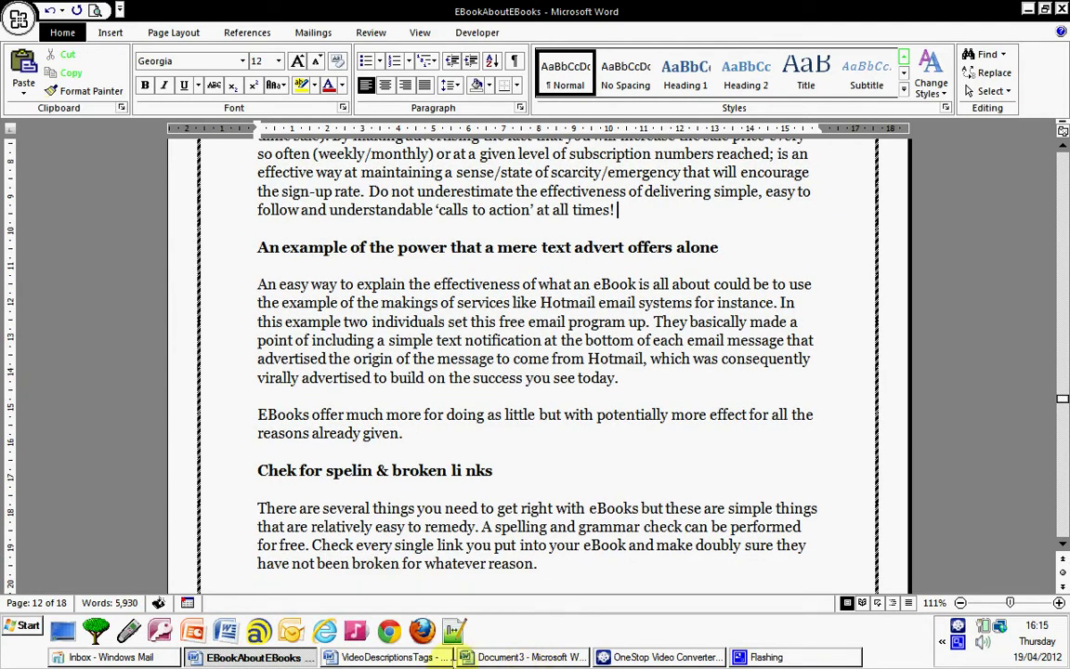
pyautogui.click(509, 656)
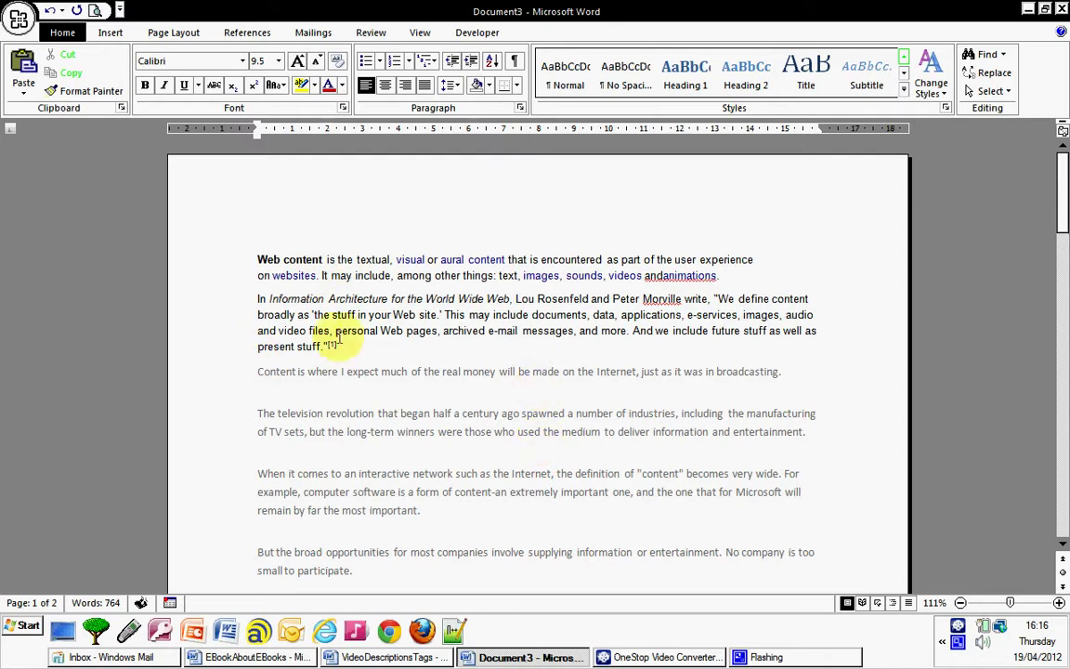
pyautogui.scroll(-3, 262, 293)
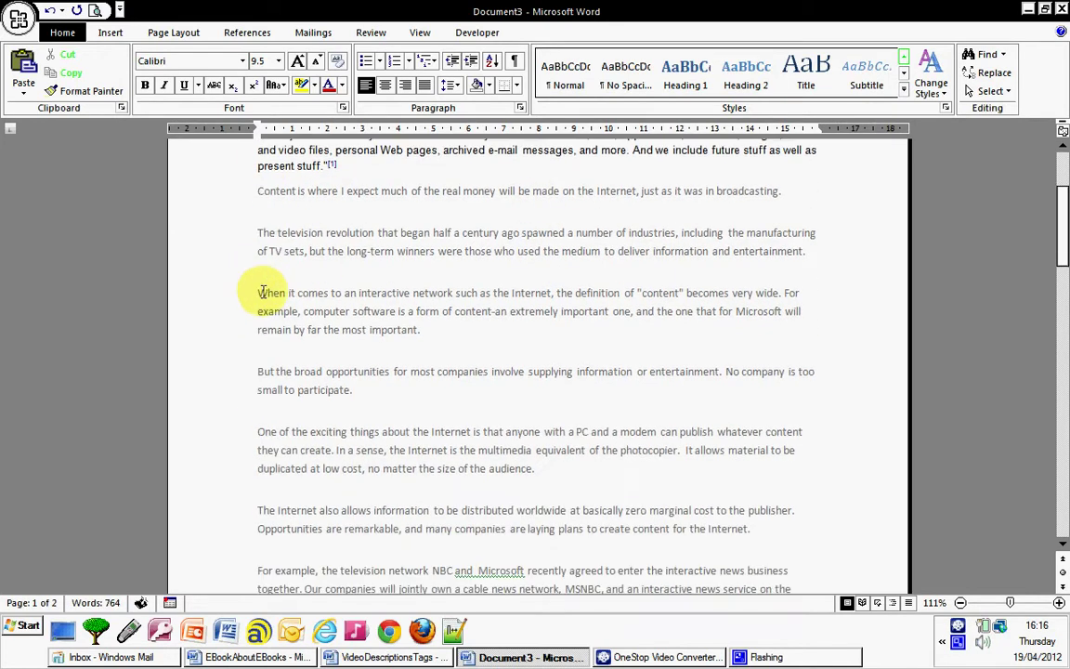
pyautogui.scroll(-3, 263, 294)
pyautogui.scroll(5, 265, 294)
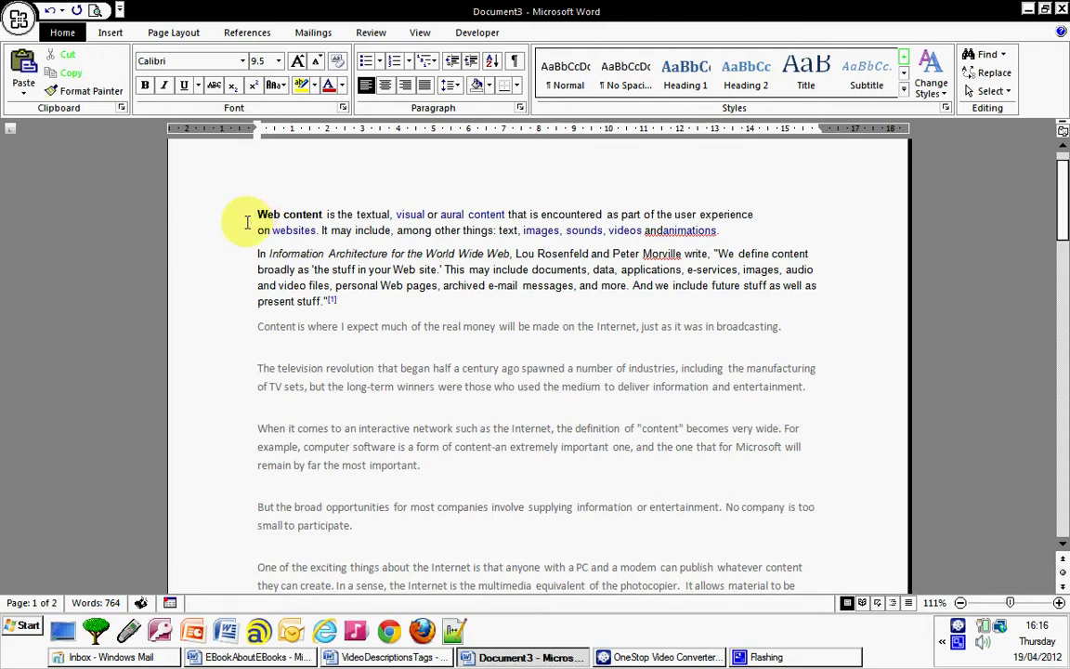
# Step: Join the 'But the broad opportunities…' paragraph to the previous one, then split it back
pyautogui.moveTo(250, 213); pyautogui.dragTo(427, 514)
pyautogui.click(372, 502)
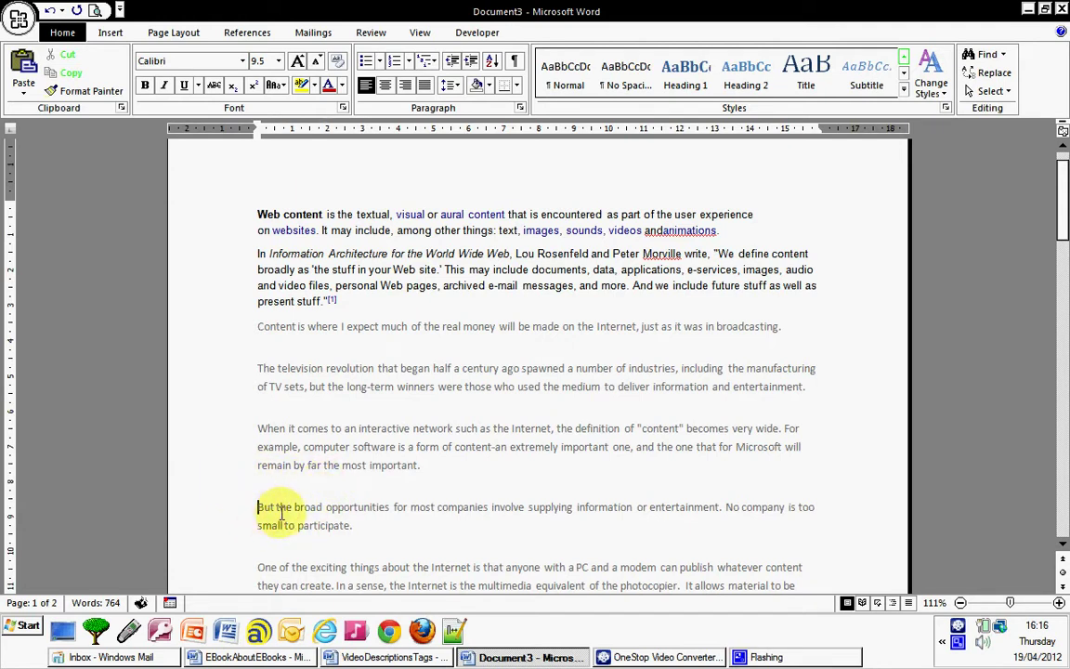
pyautogui.press('BackSpace')
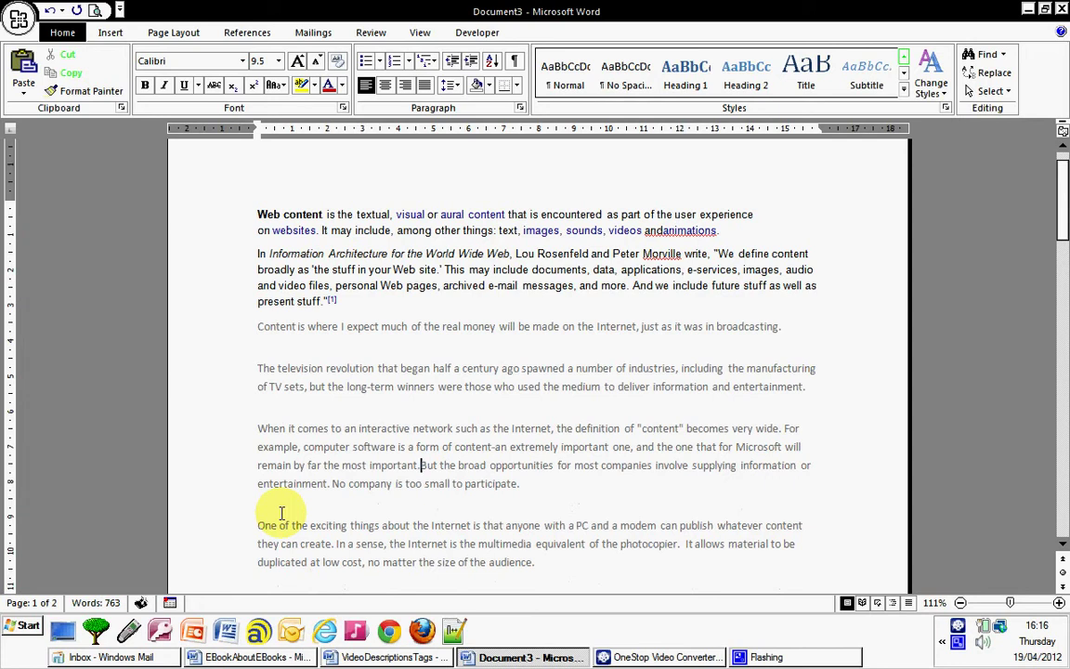
pyautogui.press('Return')
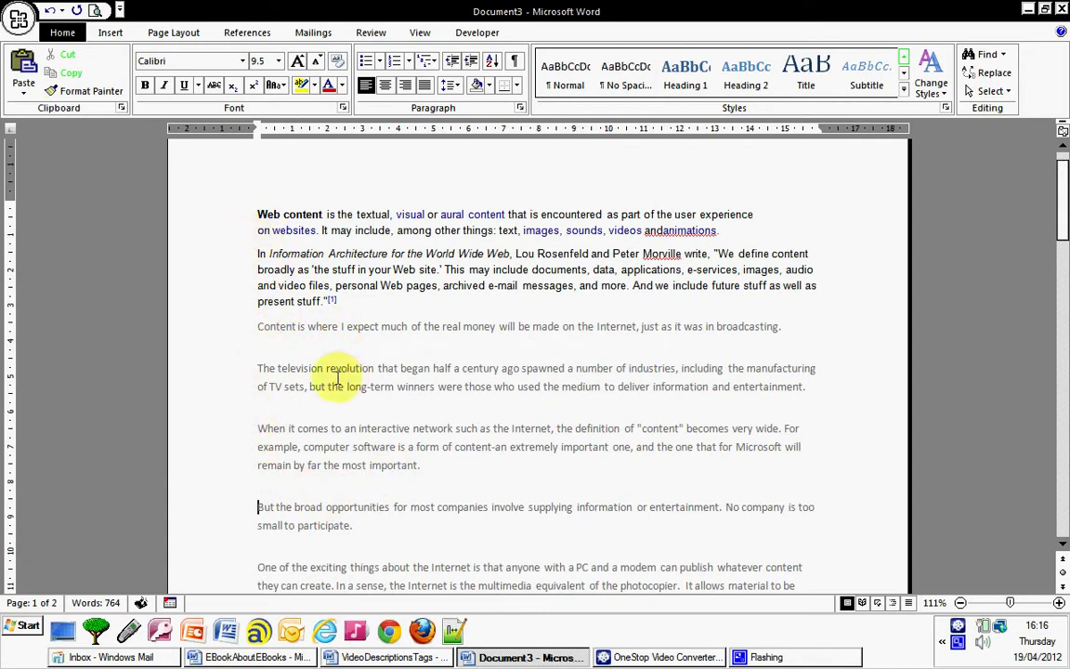
pyautogui.moveTo(257, 327); pyautogui.dragTo(686, 558)
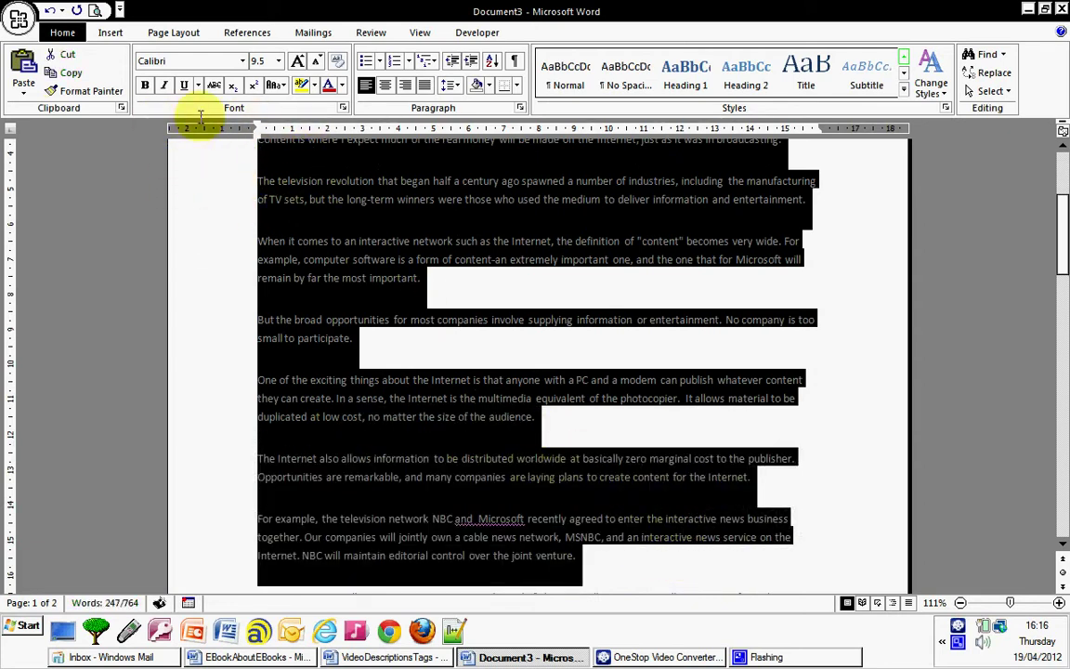
pyautogui.click(171, 32)
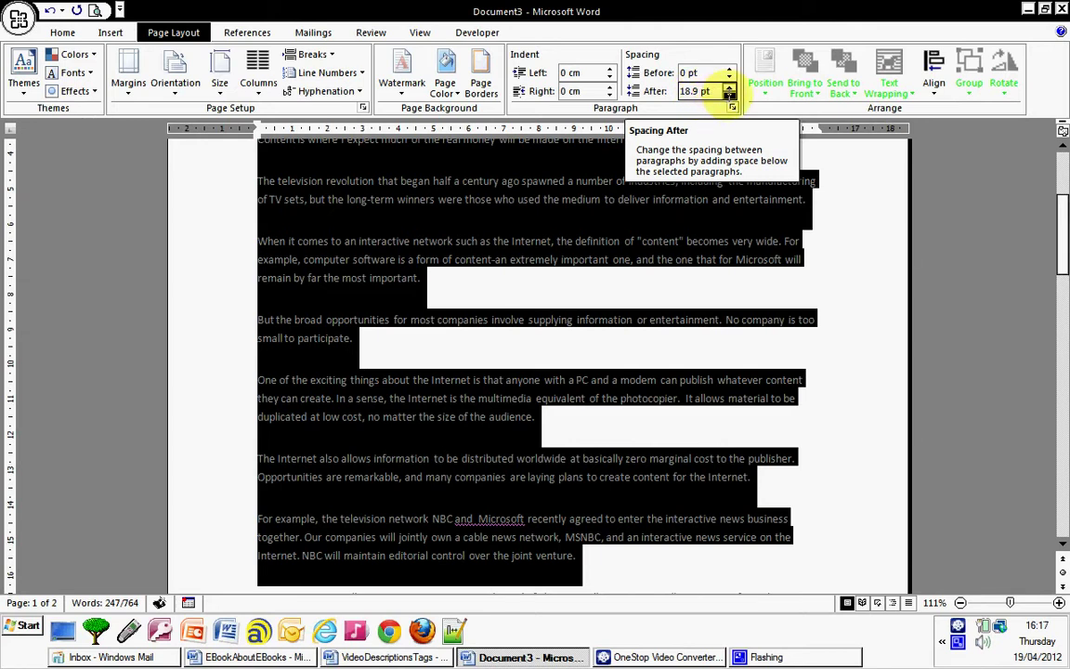
pyautogui.click(729, 94)
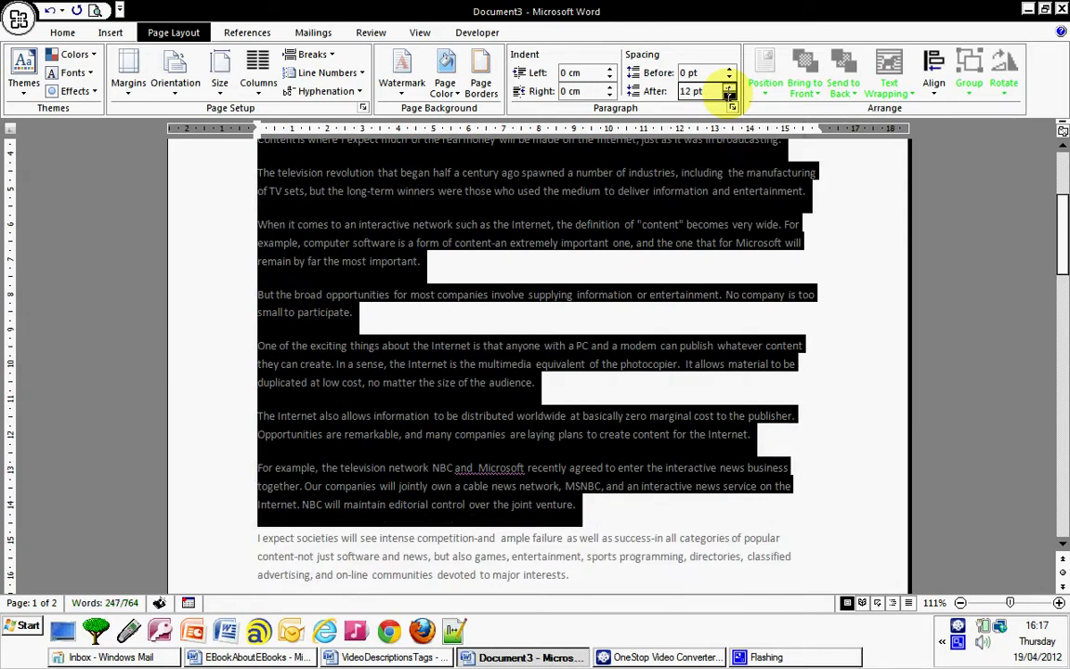
pyautogui.click(729, 95)
pyautogui.click(729, 95)
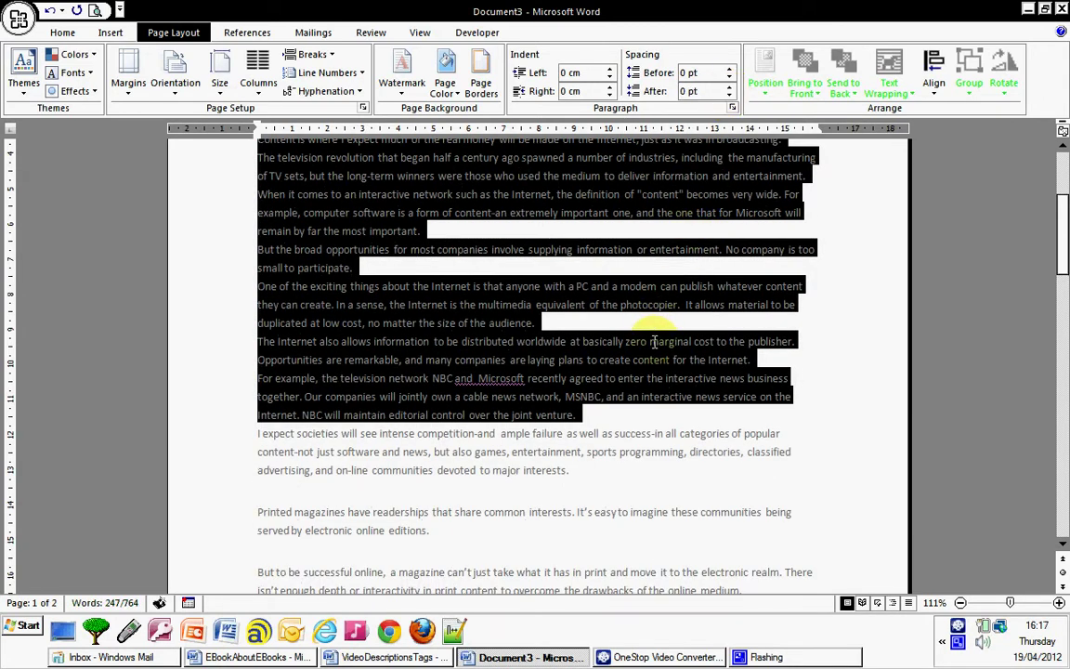
pyautogui.scroll(2, 669, 306)
pyautogui.click(849, 333)
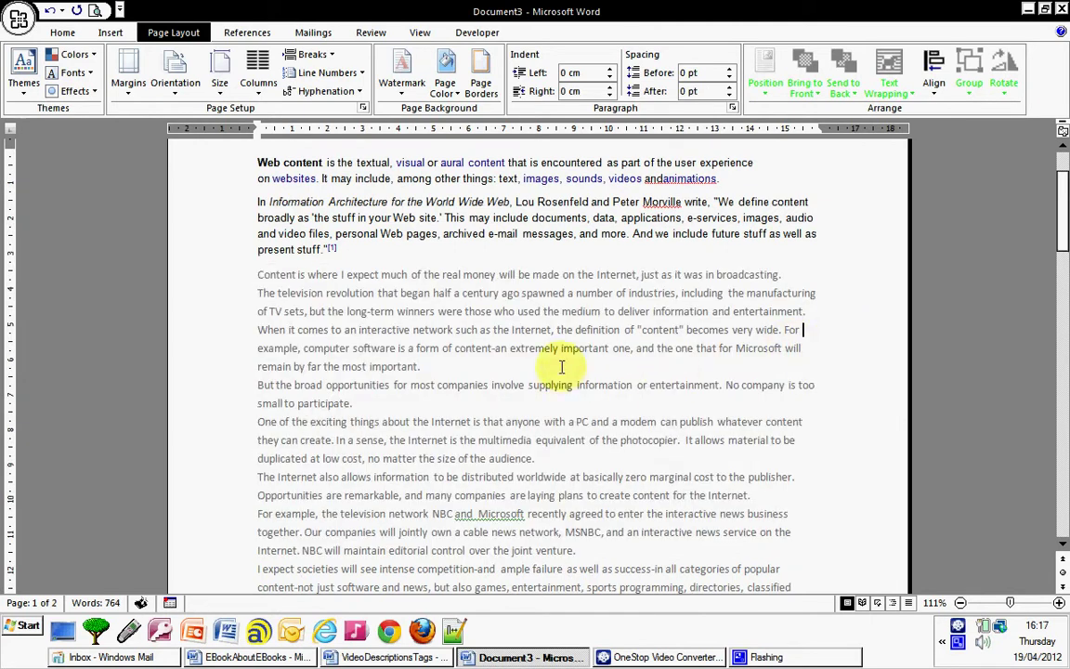
pyautogui.press('Return')
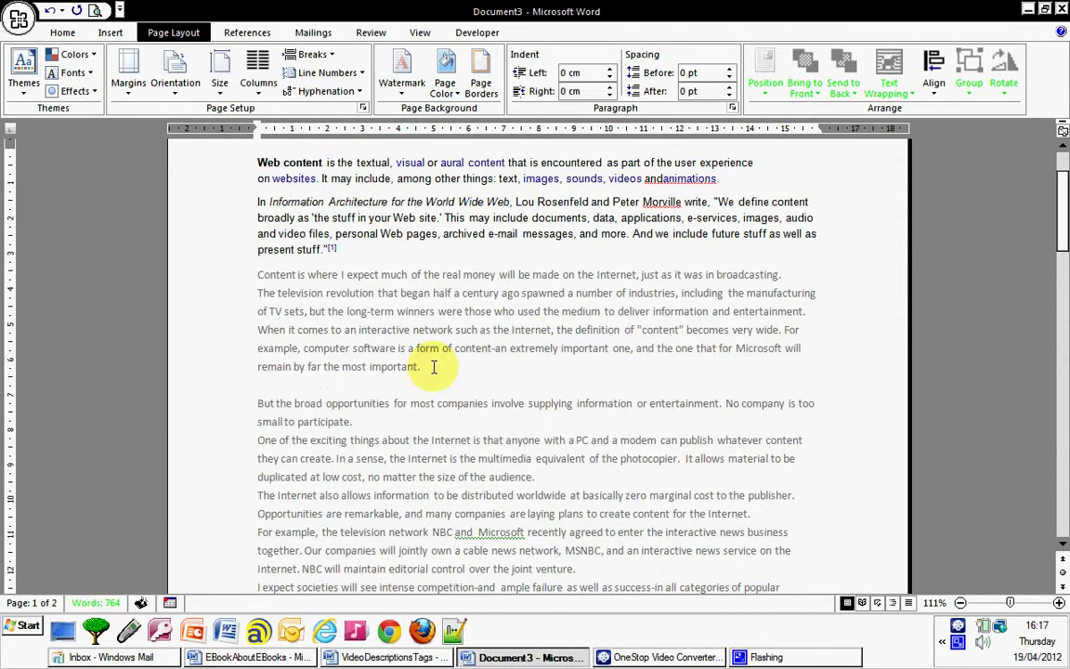
pyautogui.scroll(-6, 361, 304)
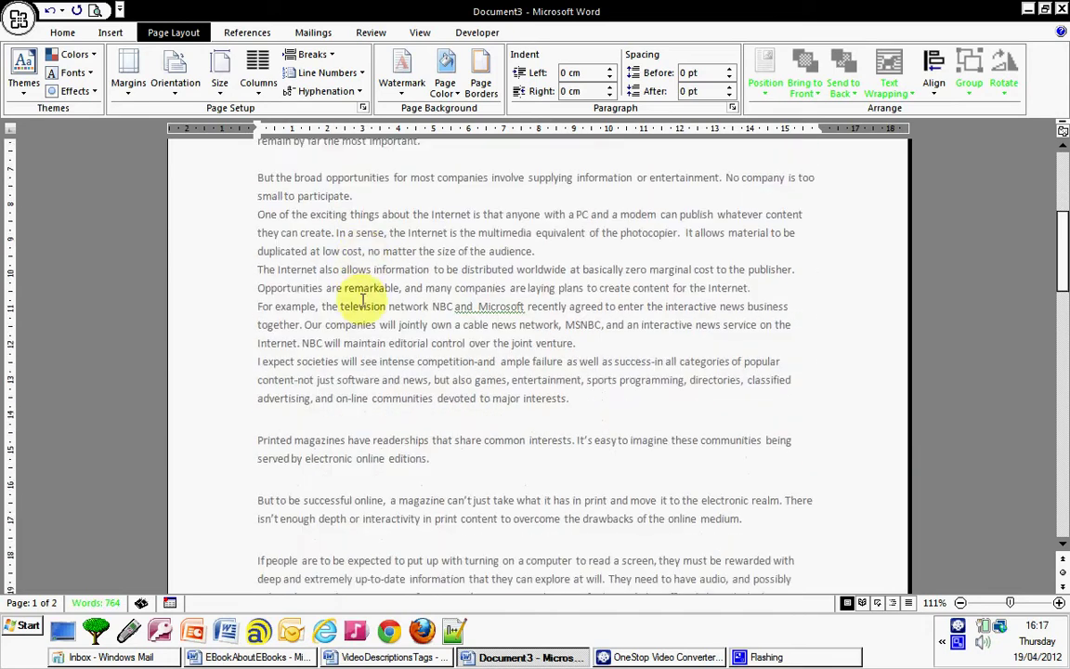
pyautogui.scroll(-2, 358, 302)
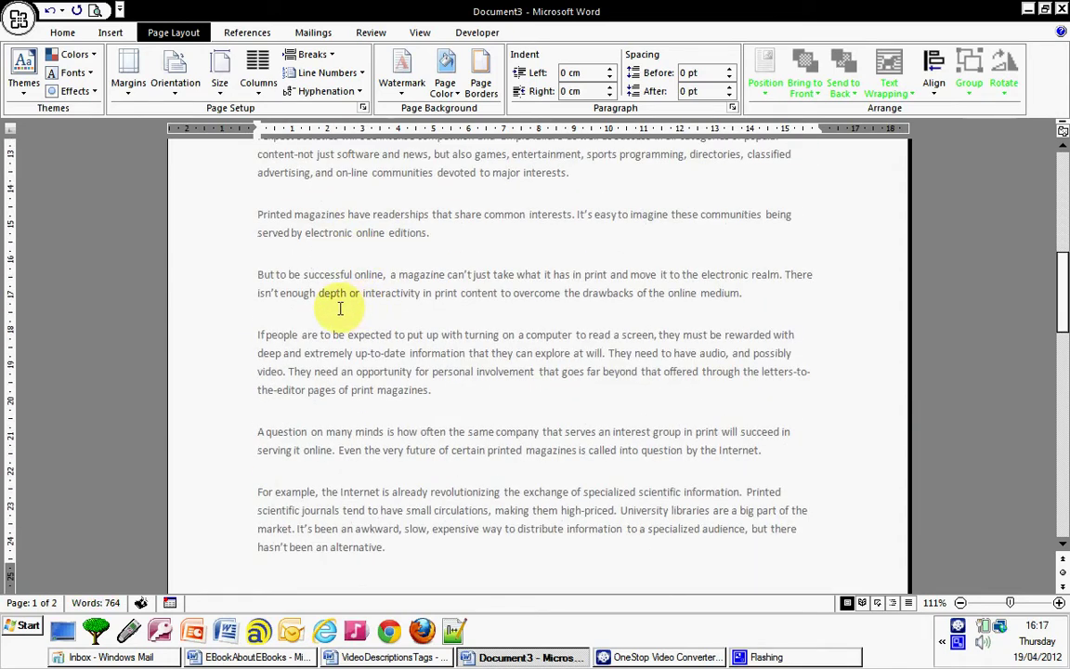
pyautogui.scroll(-8, 338, 309)
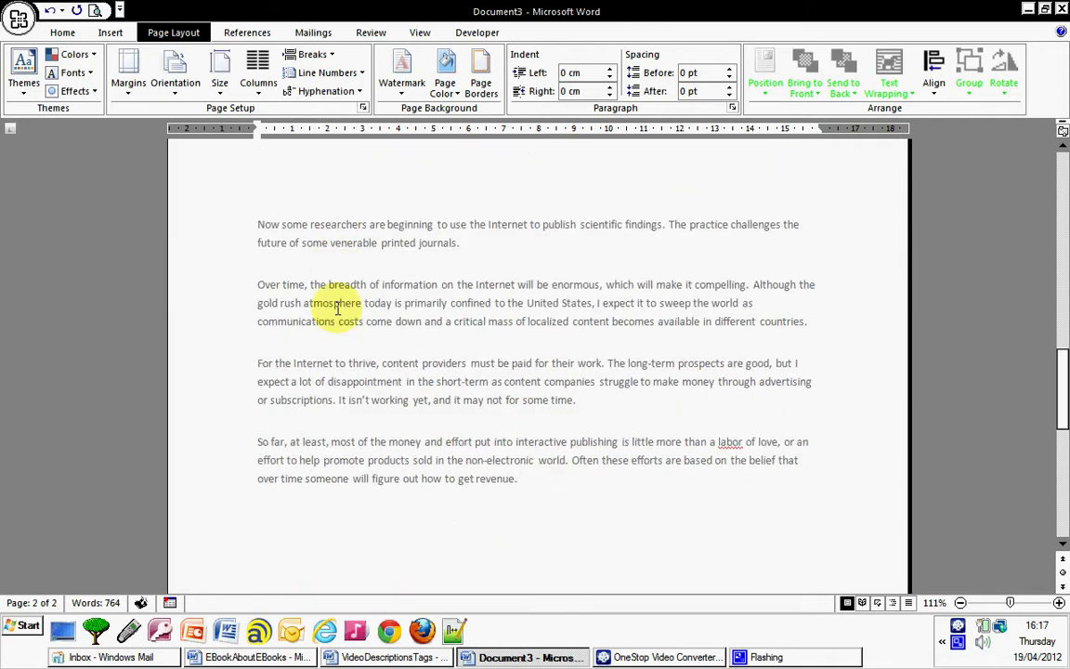
pyautogui.scroll(-2, 315, 308)
# Step: Join the 'For the Internet' paragraph to the previous one, then split it back
pyautogui.scroll(4, 280, 306)
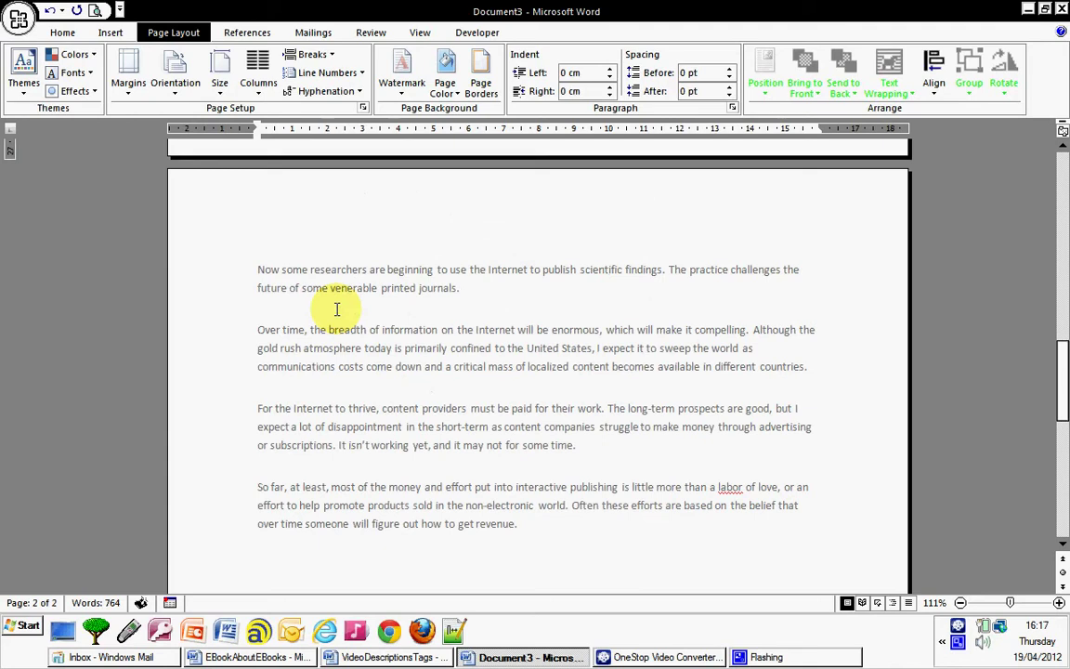
pyautogui.moveTo(239, 269); pyautogui.dragTo(593, 526)
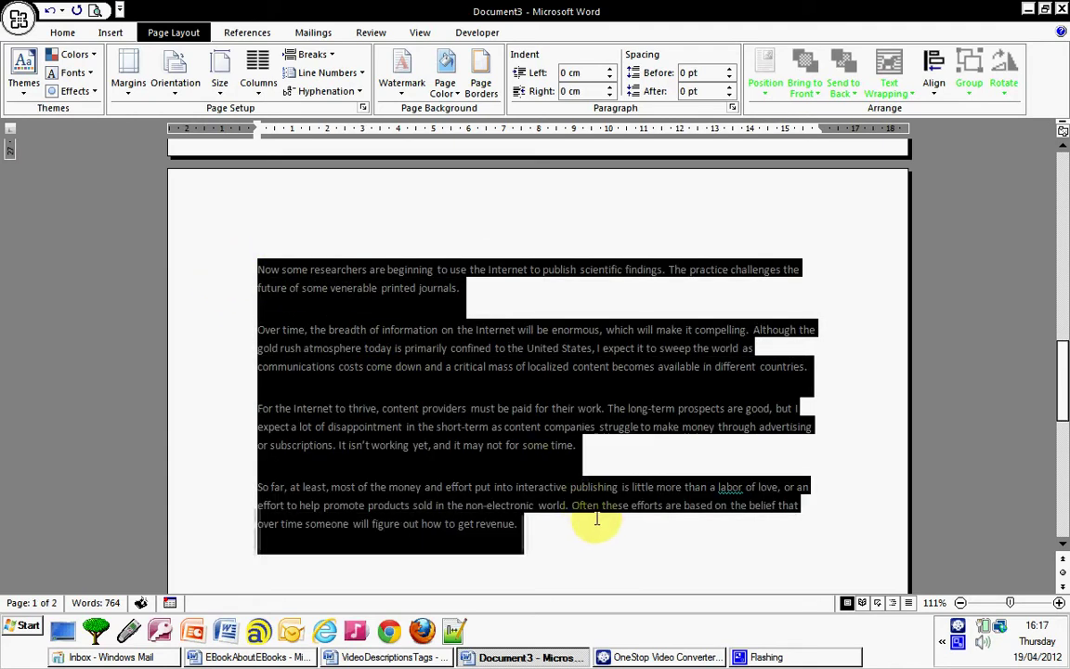
pyautogui.click(256, 395)
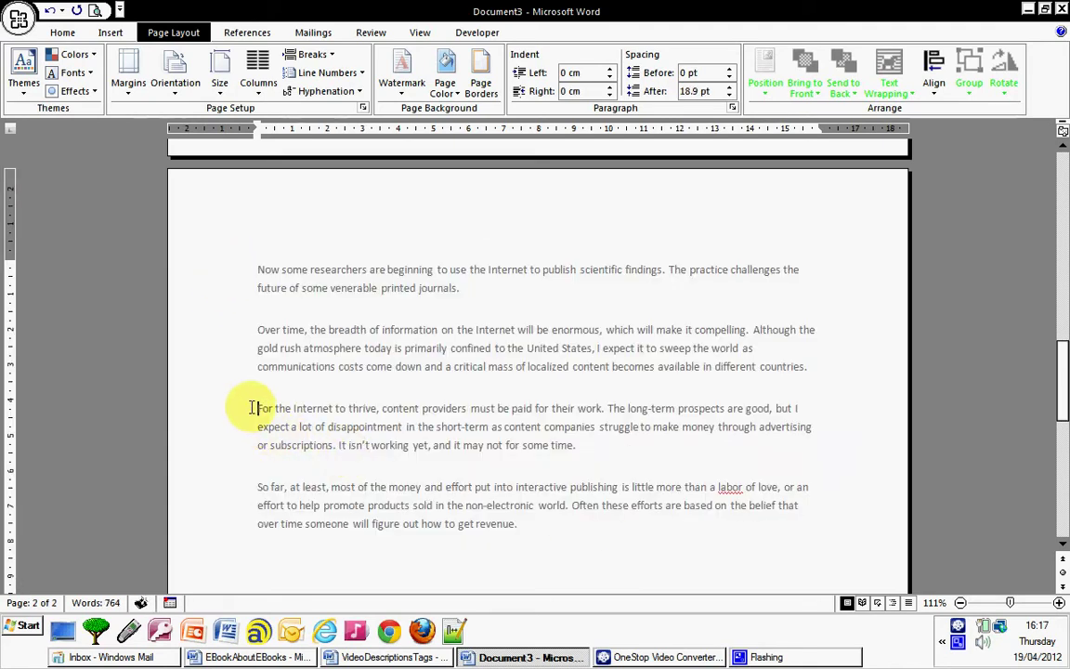
pyautogui.press('BackSpace')
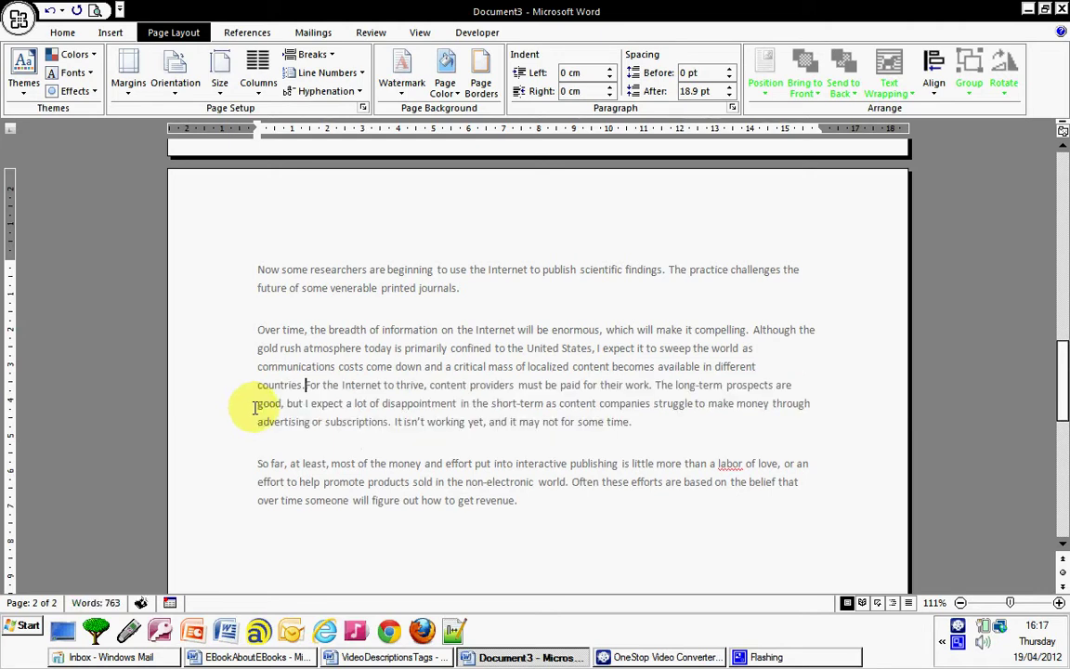
pyautogui.press('Return')
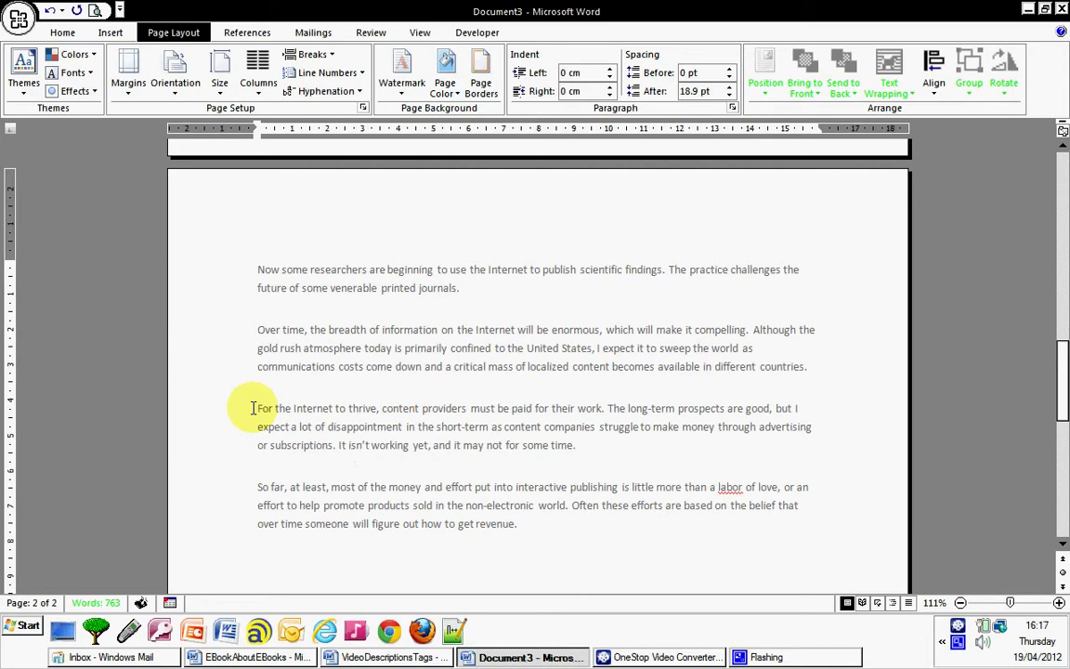
# Step: Reduce the paragraph's space after to 0 pt and start a new paragraph before 'communications'
pyautogui.click(254, 376)
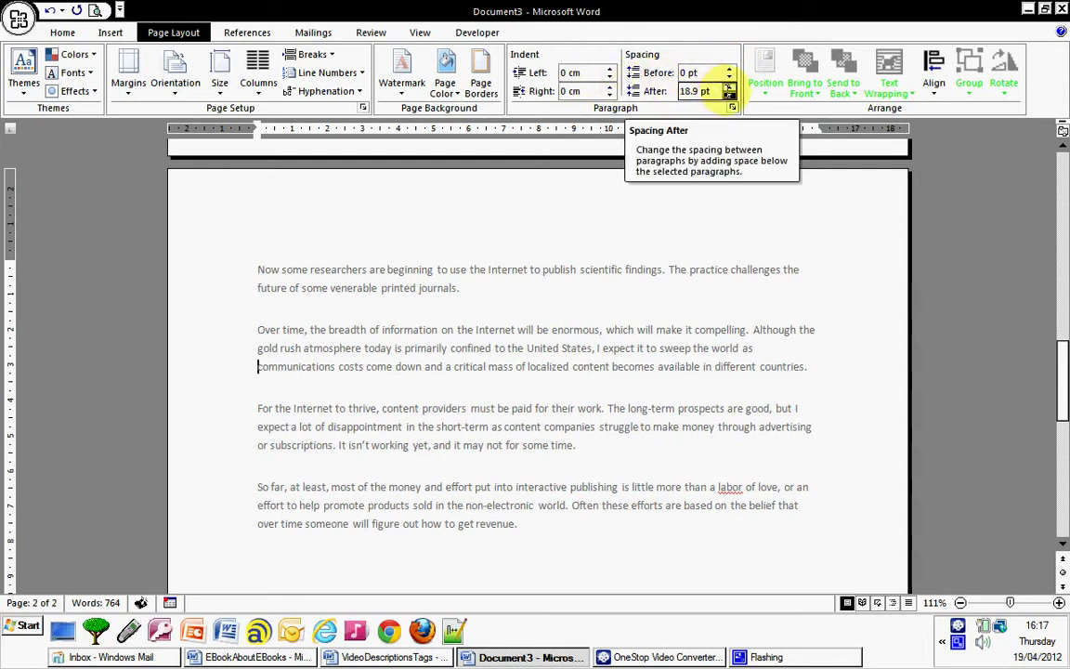
pyautogui.click(729, 94)
pyautogui.click(730, 94)
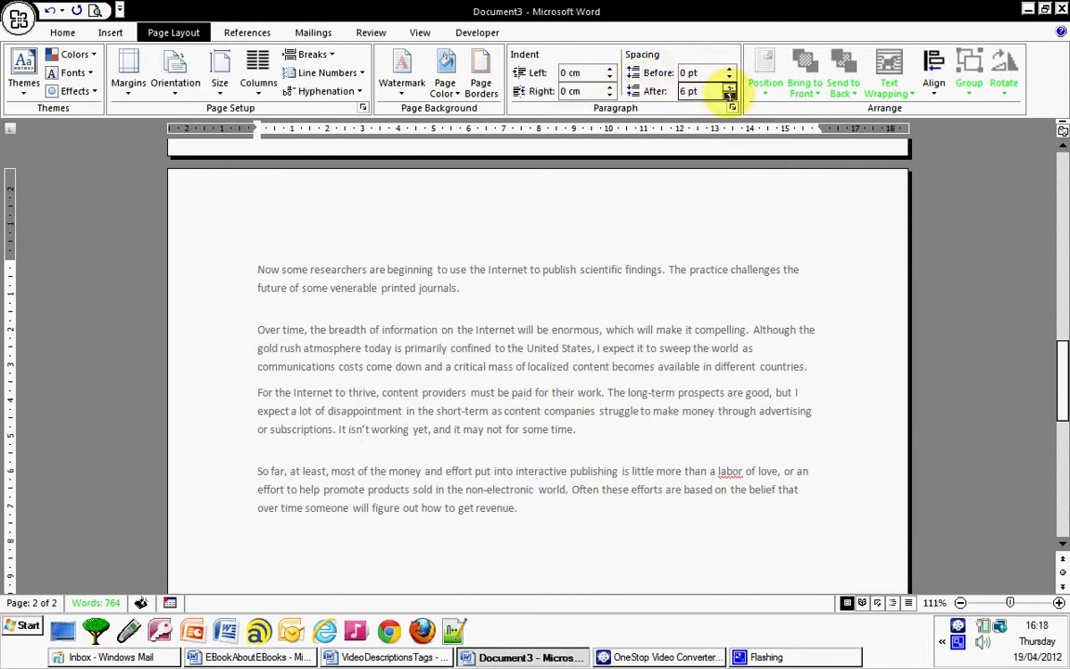
pyautogui.click(729, 95)
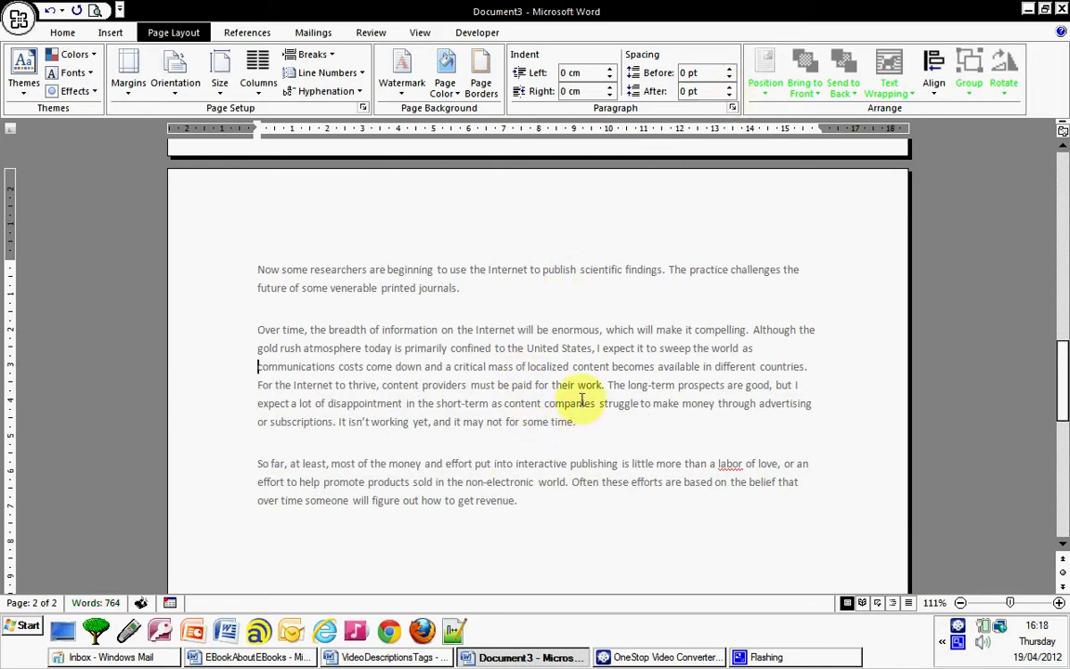
pyautogui.click(769, 349)
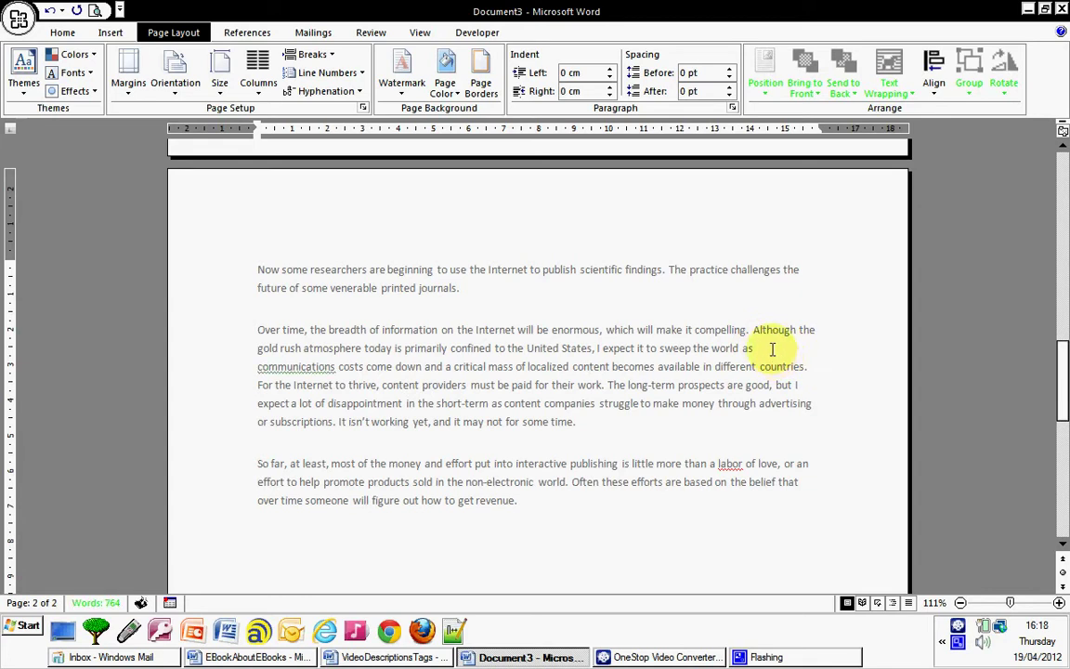
pyautogui.press('Return')
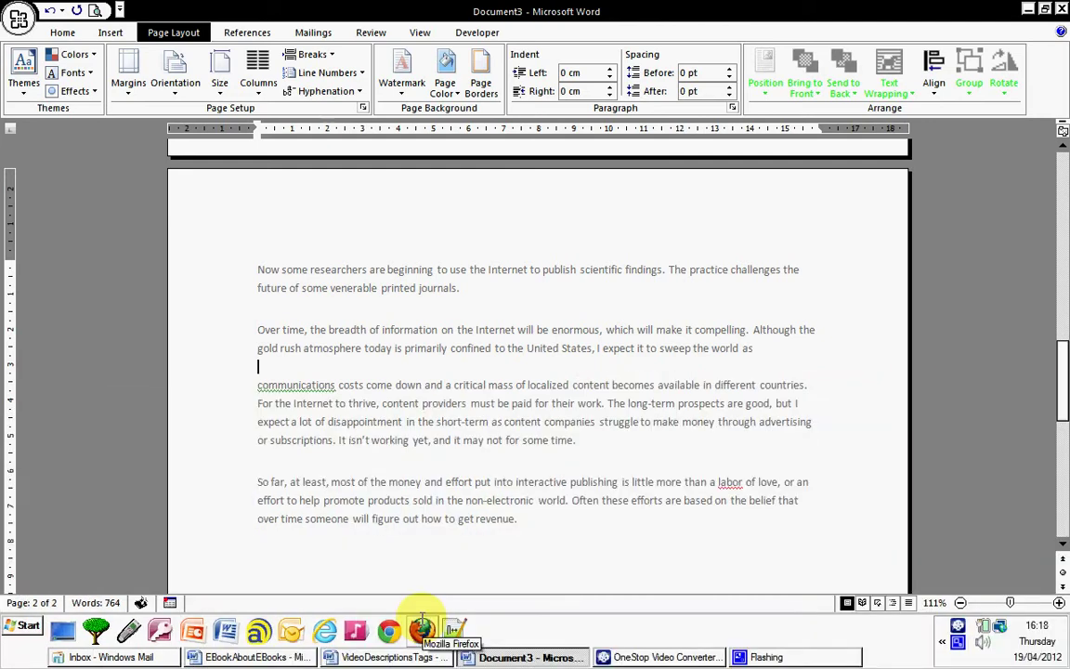
# Step: Return to EBookAboutEBooks and scroll through pages 8 to 13, checking the Return links
pyautogui.scroll(-2, 423, 630)
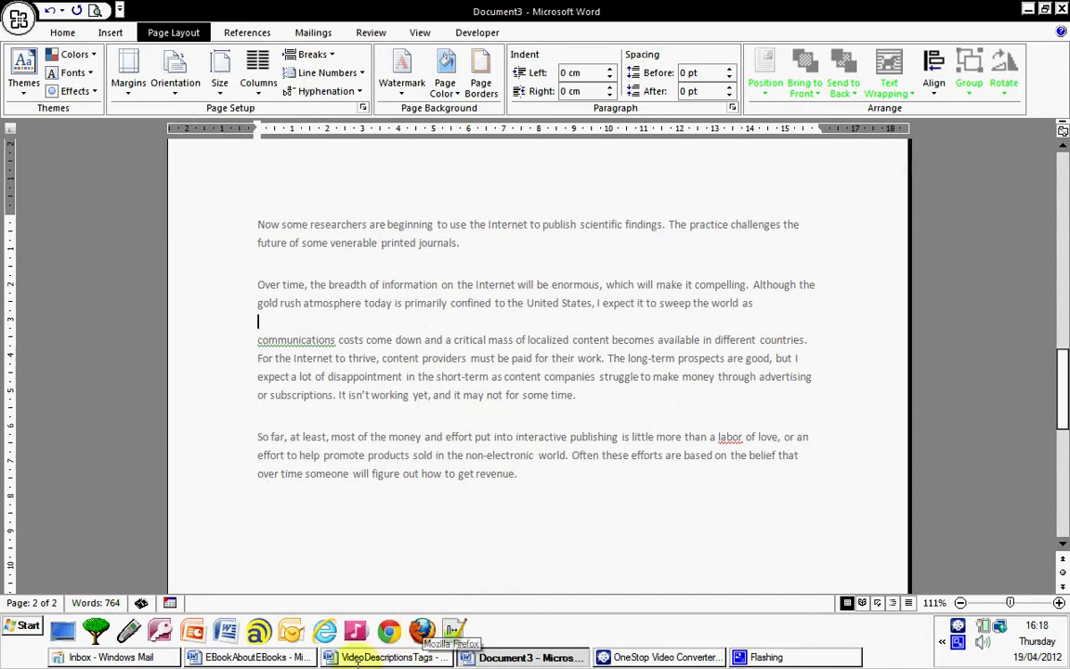
pyautogui.click(264, 657)
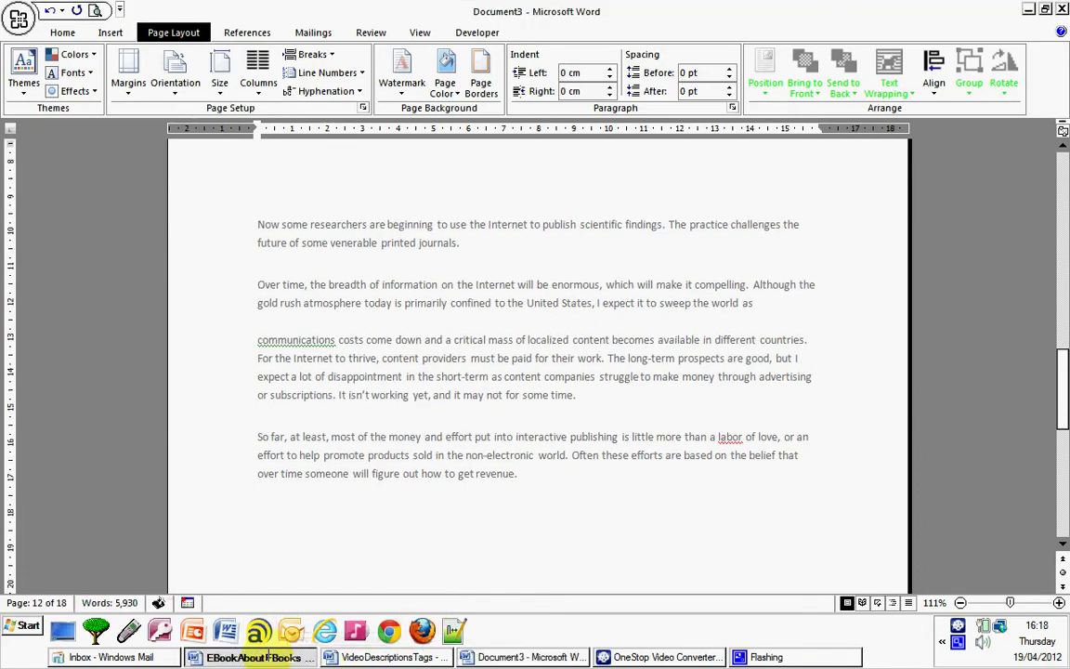
pyautogui.scroll(5, 382, 418)
pyautogui.scroll(10, 394, 423)
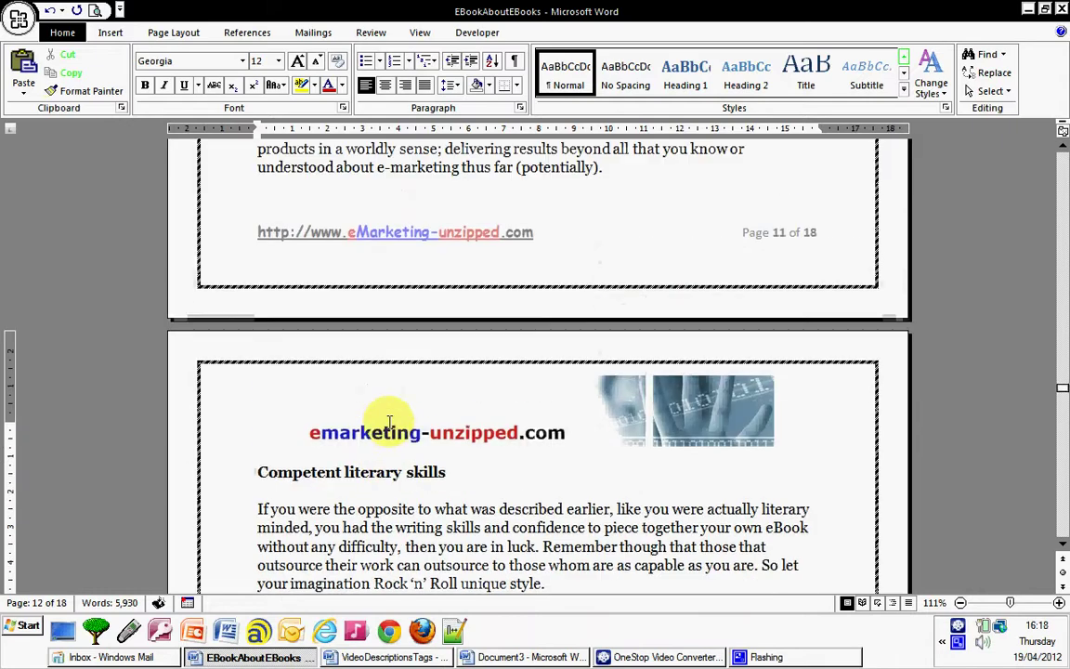
pyautogui.scroll(15, 390, 420)
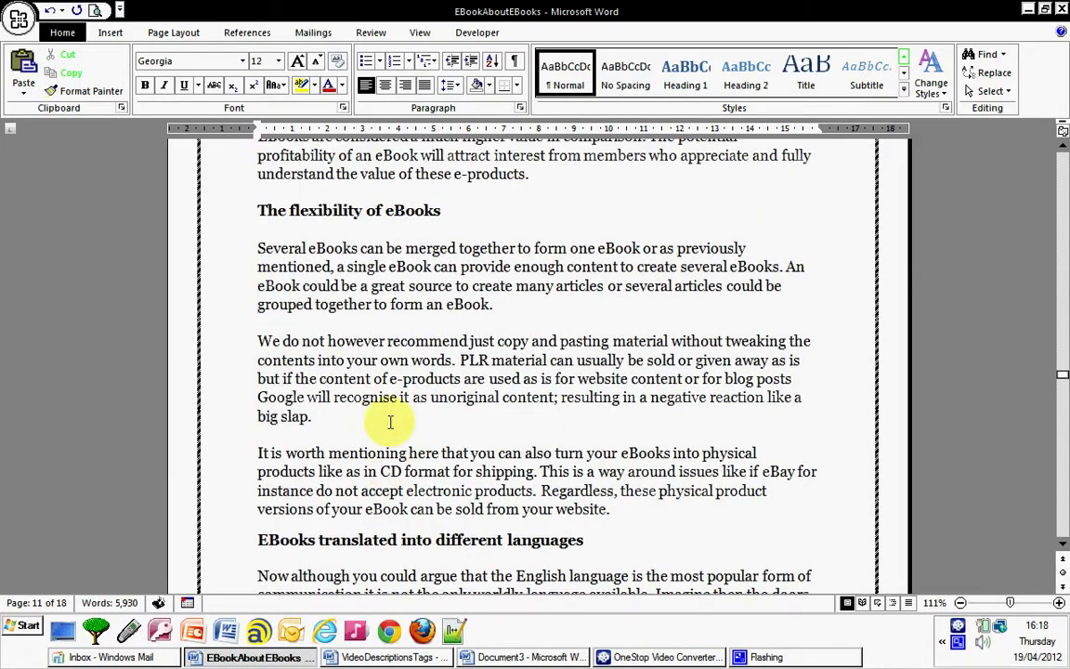
pyautogui.scroll(20, 390, 420)
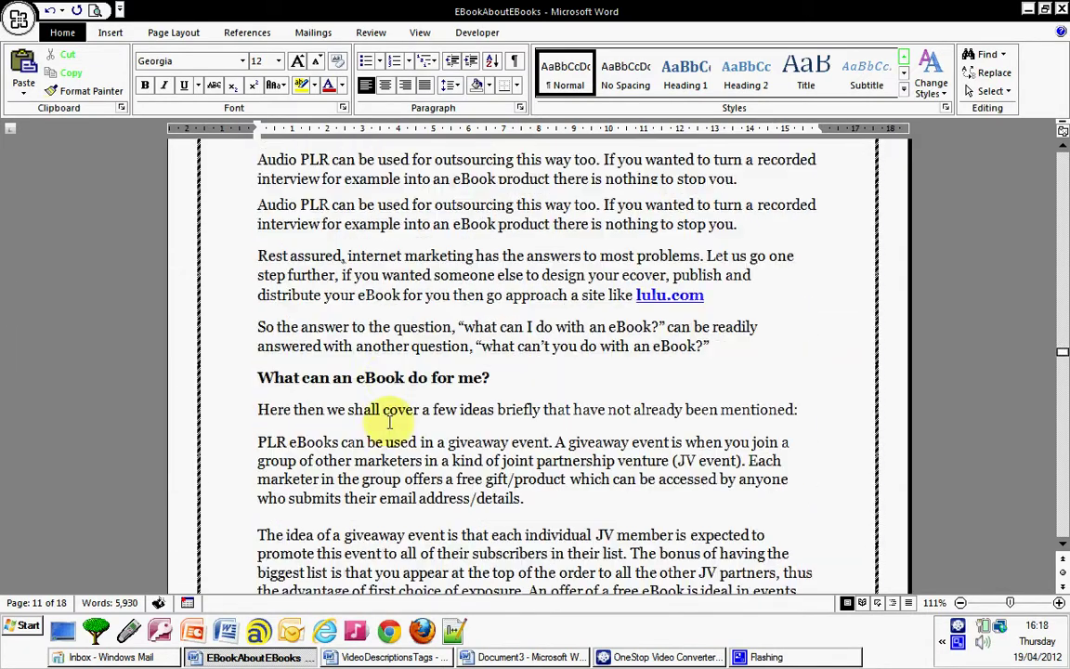
pyautogui.scroll(20, 390, 421)
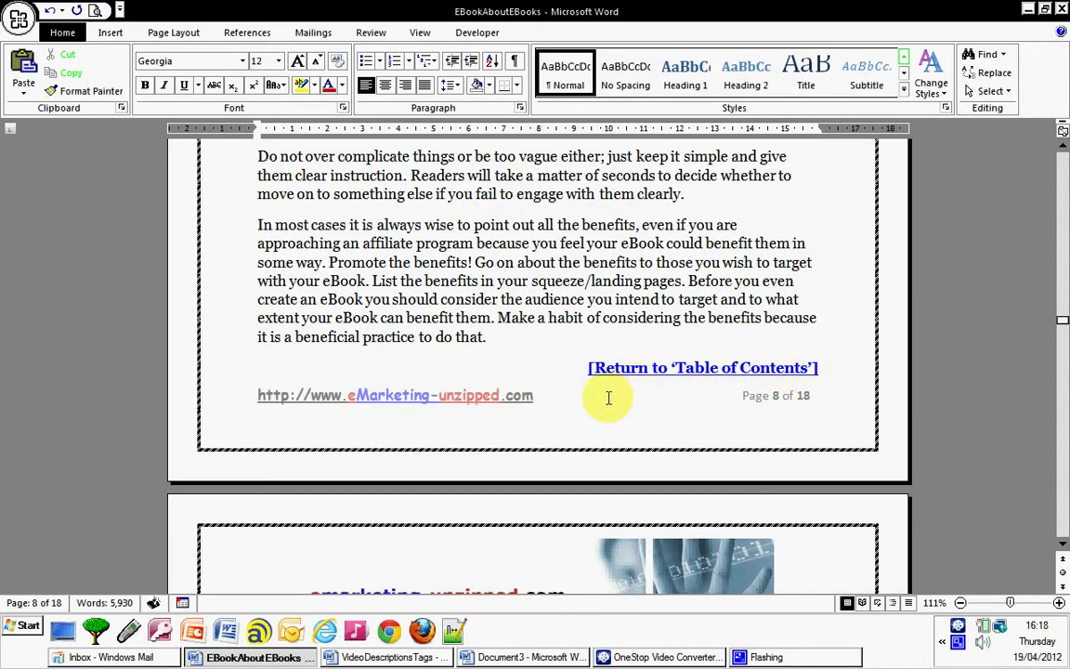
pyautogui.scroll(-12, 609, 398)
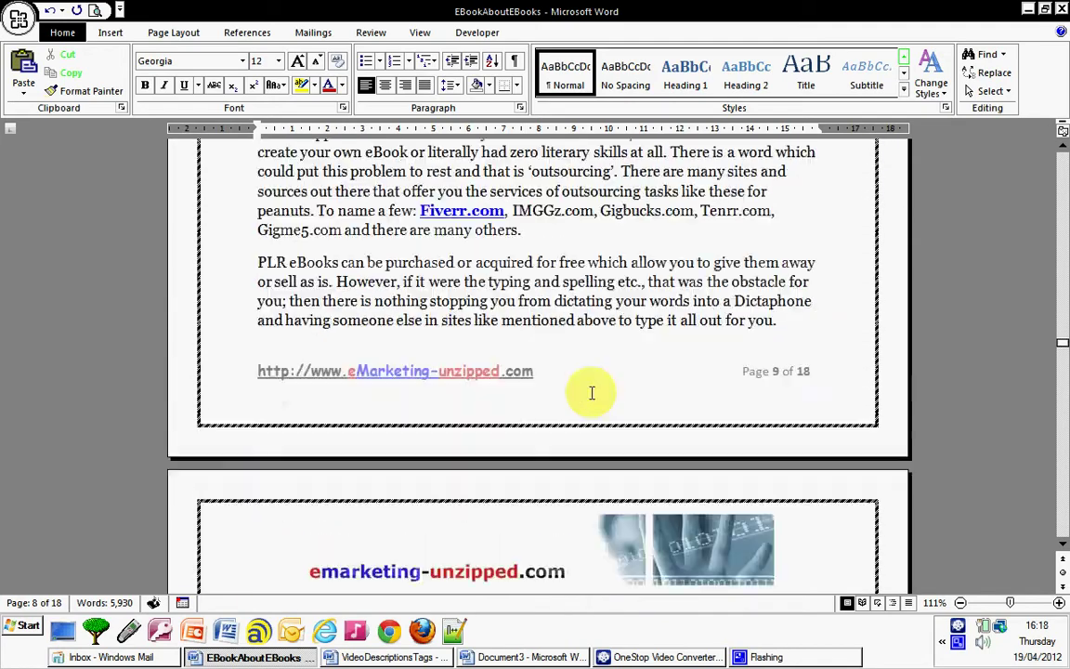
pyautogui.scroll(1, 592, 393)
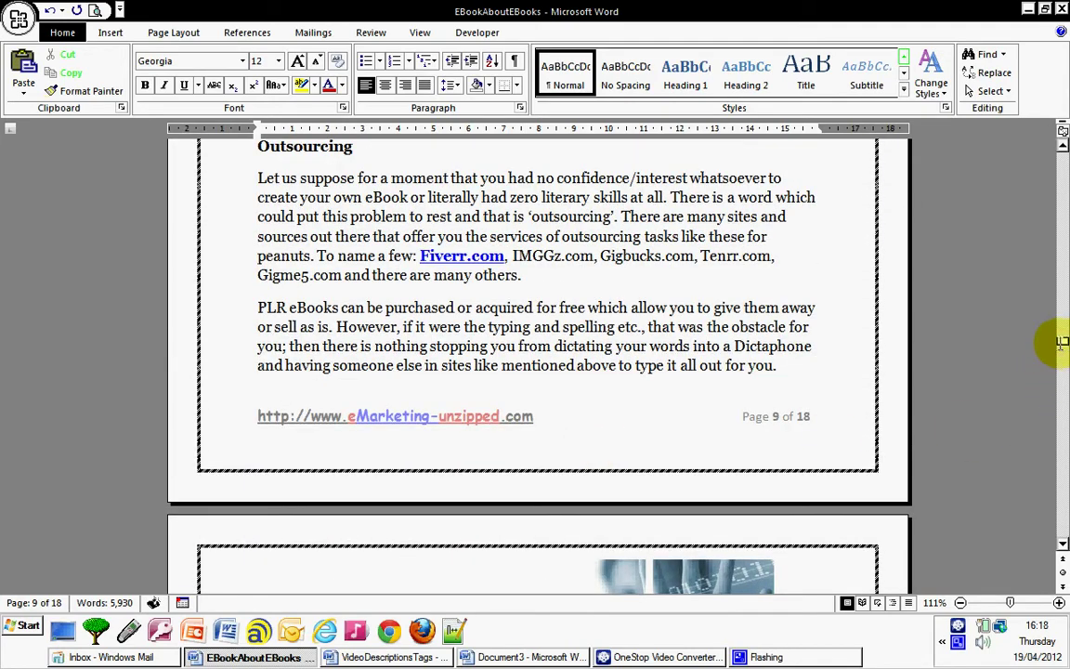
pyautogui.moveTo(1062, 341); pyautogui.dragTo(1062, 431)
pyautogui.scroll(2, 664, 353)
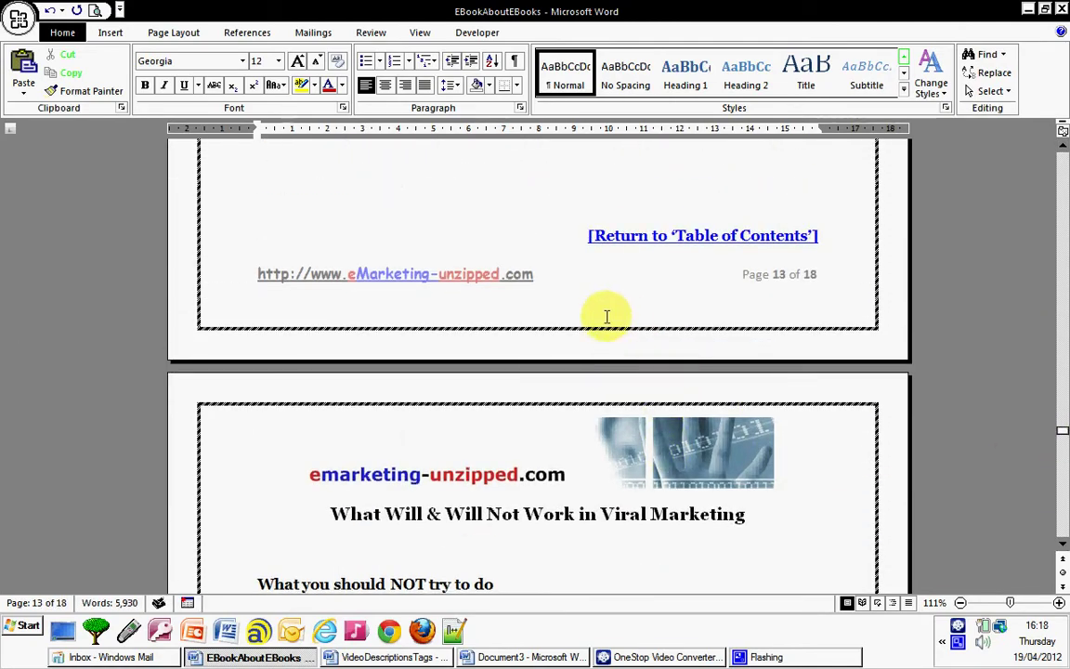
pyautogui.scroll(7, 573, 375)
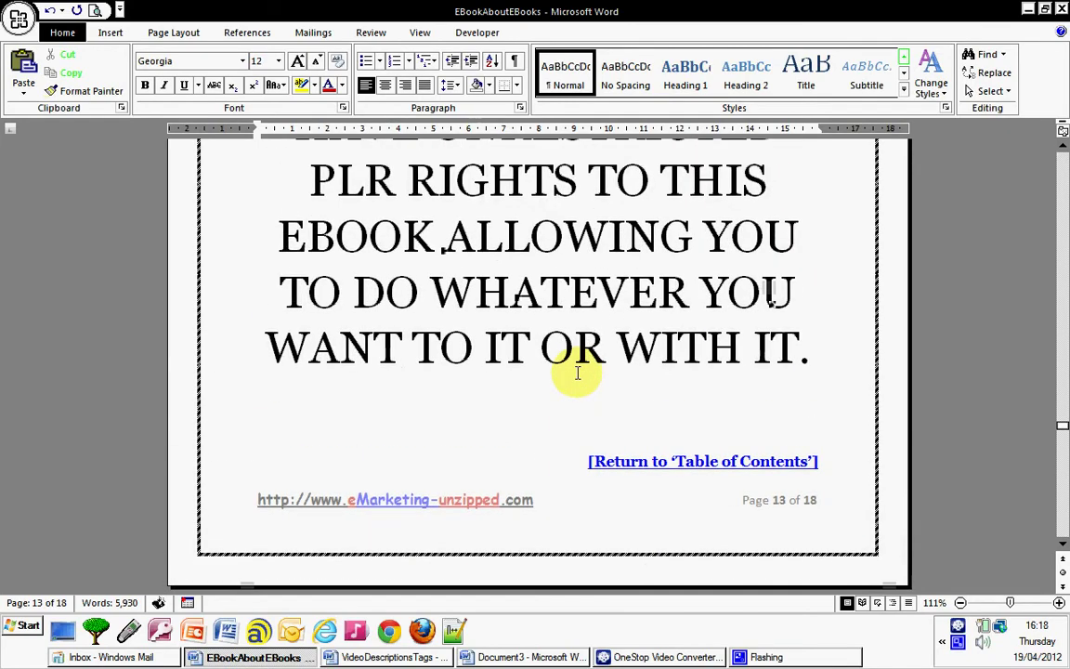
pyautogui.scroll(9, 576, 376)
pyautogui.scroll(-9, 576, 375)
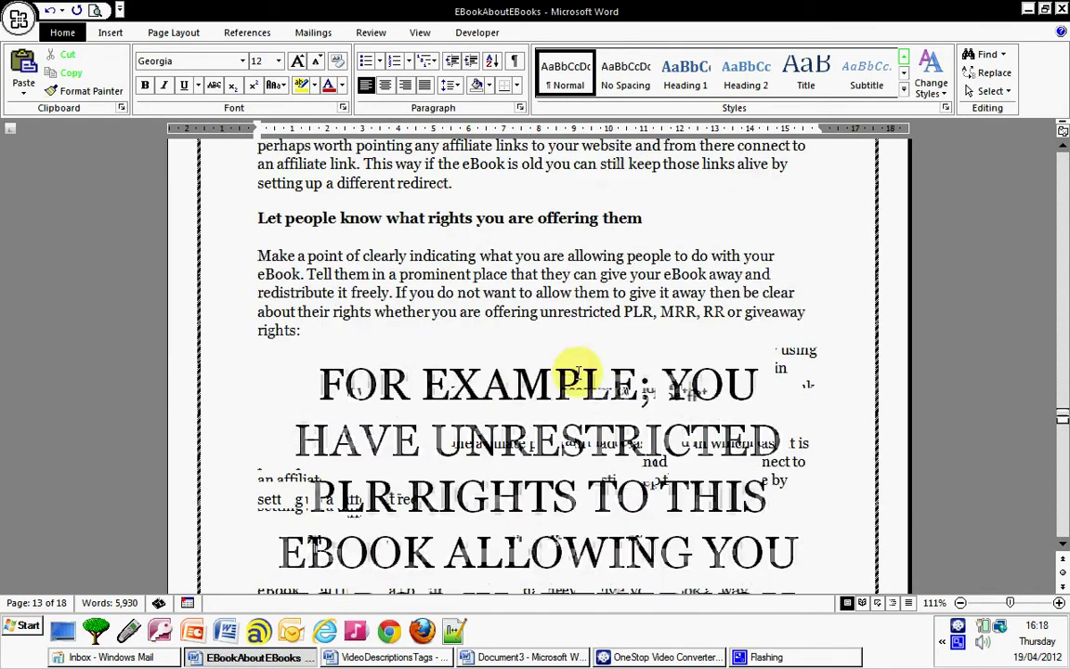
pyautogui.scroll(-4, 578, 375)
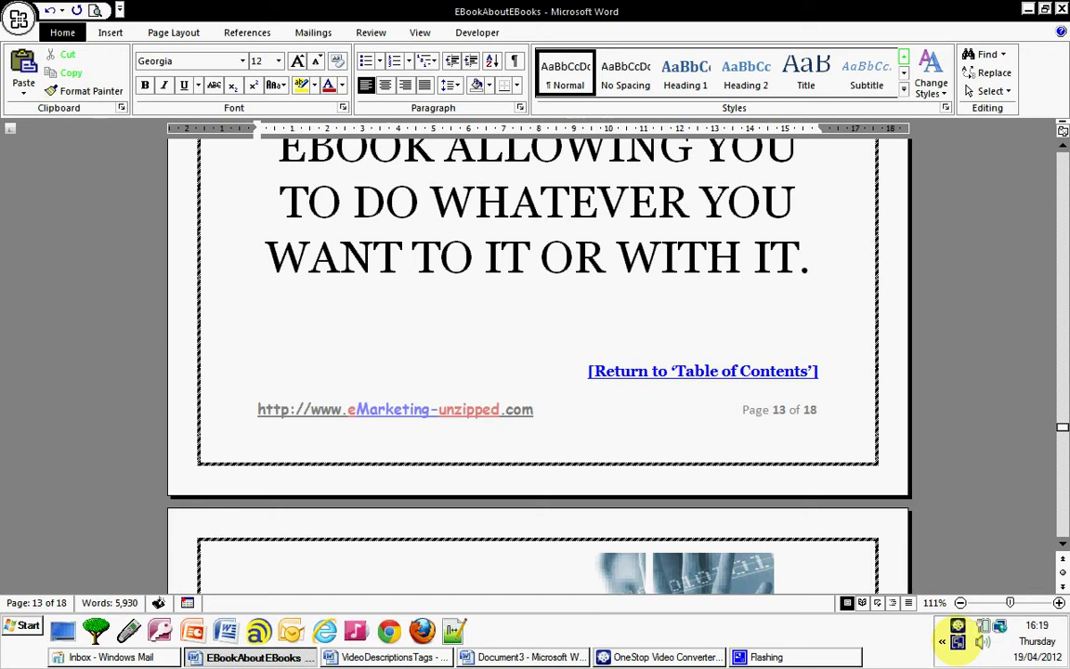
# Step: Open the CamStudio recorder window over page 13's Return to 'Table of Contents' link
pyautogui.click(957, 628)
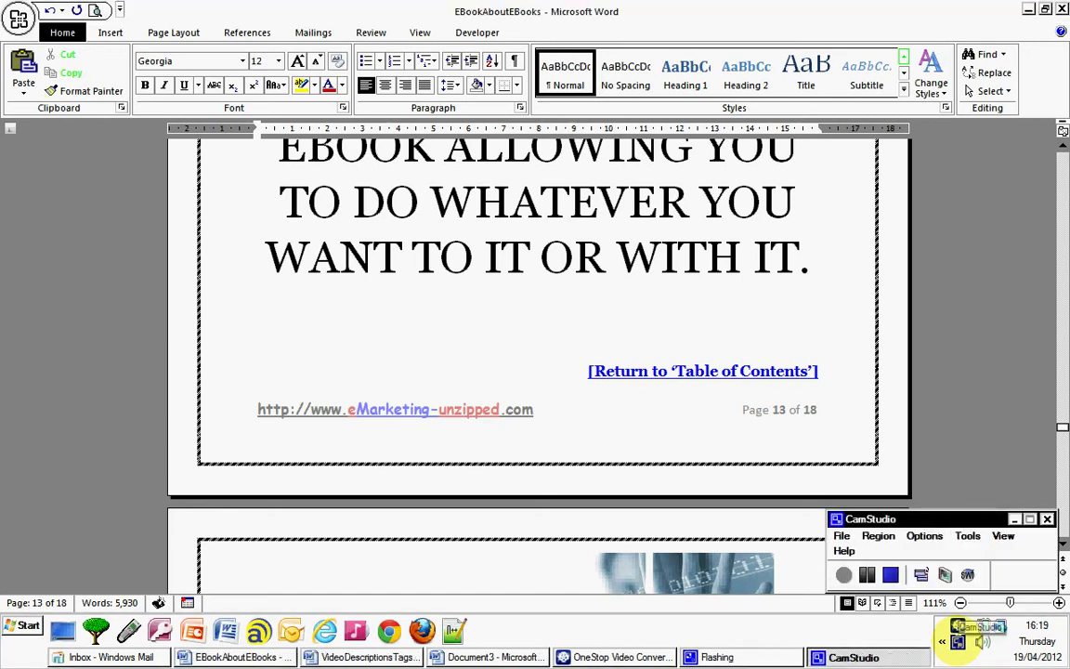